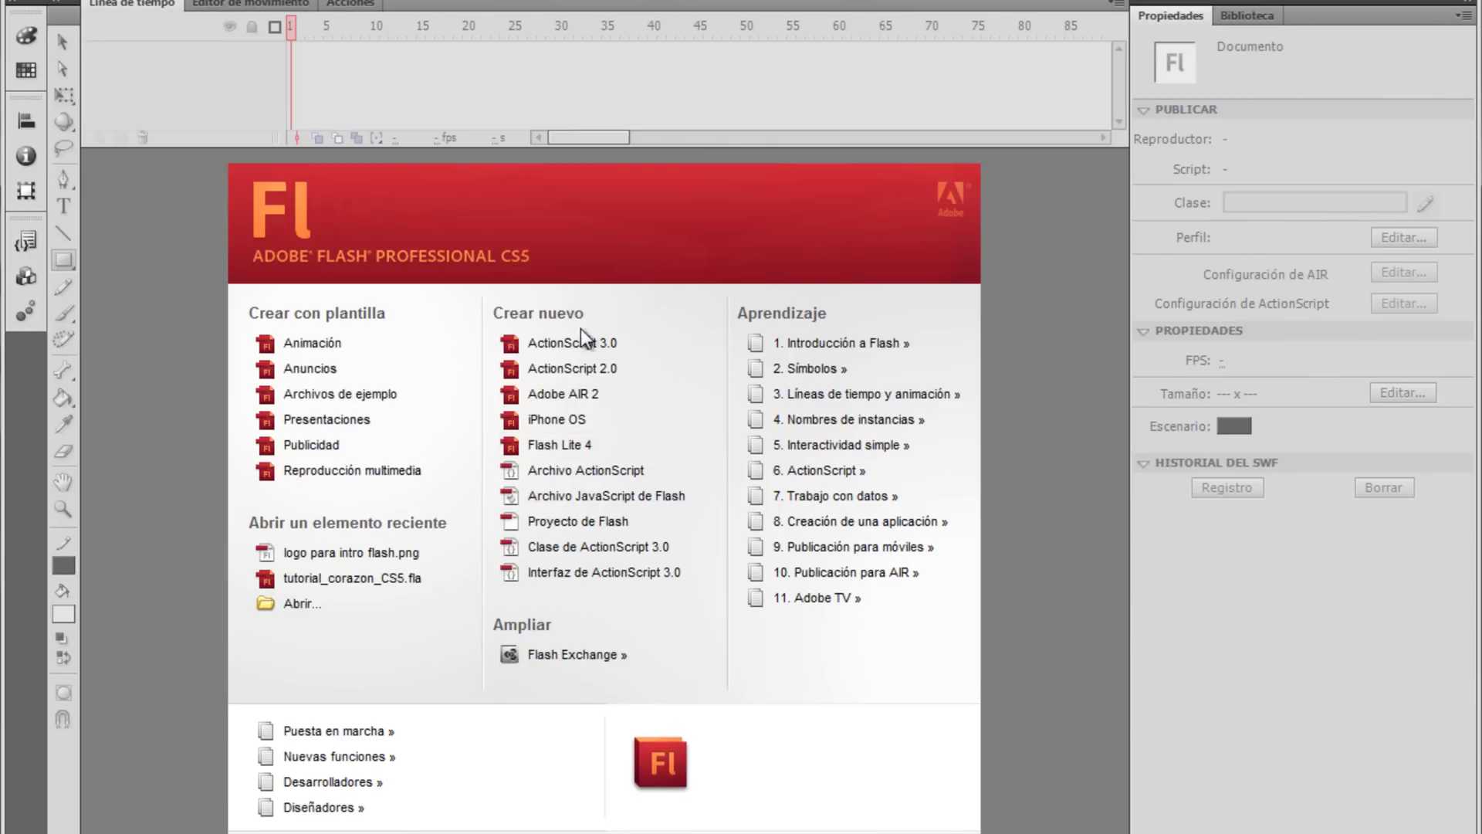
- Create a new ActionScript 3.0 document and draw a dark grey rounded rectangle about 303 x 144 px on the stage
left_click(652, 344)
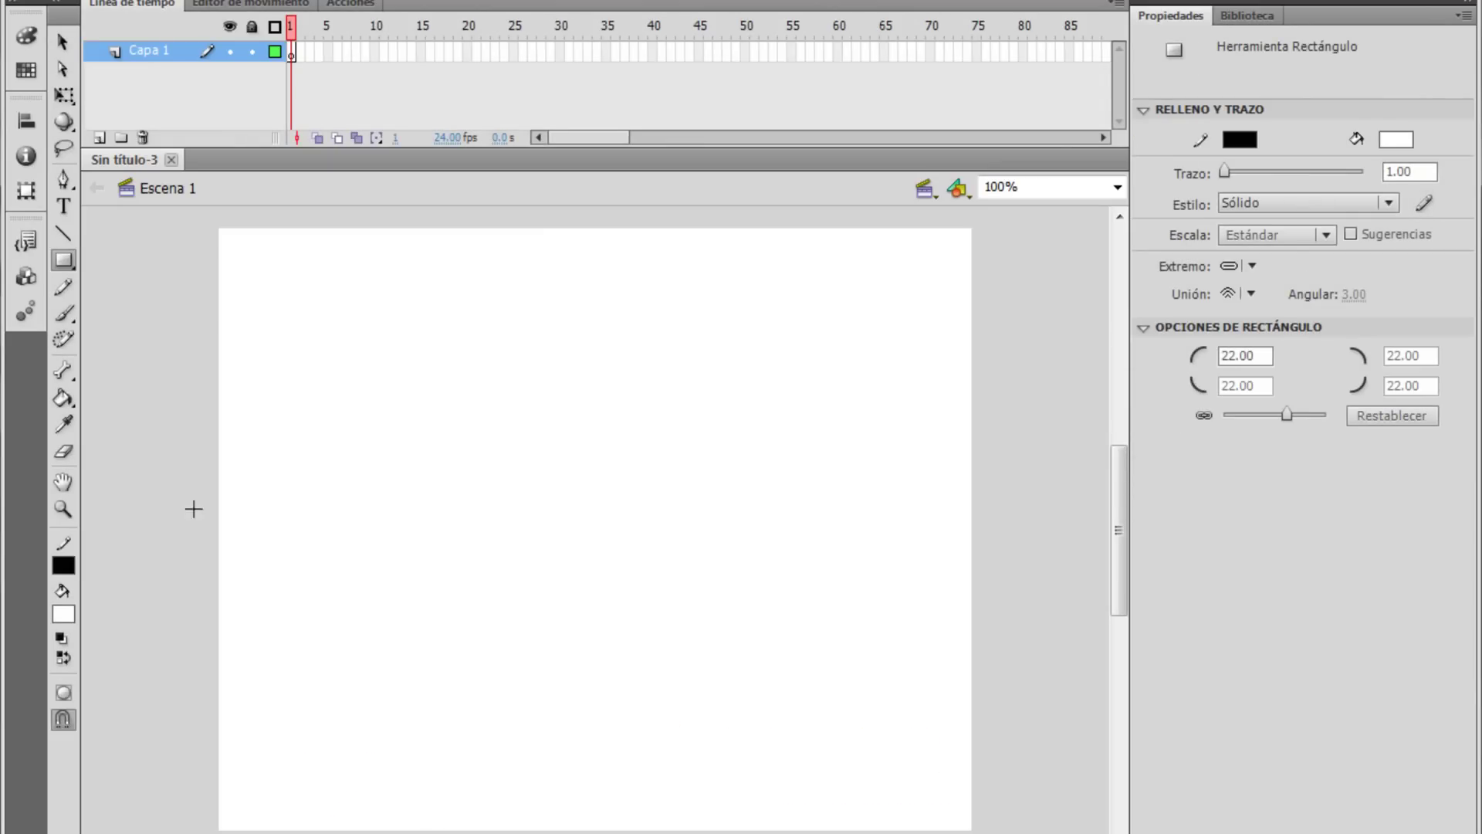
left_click(63, 615)
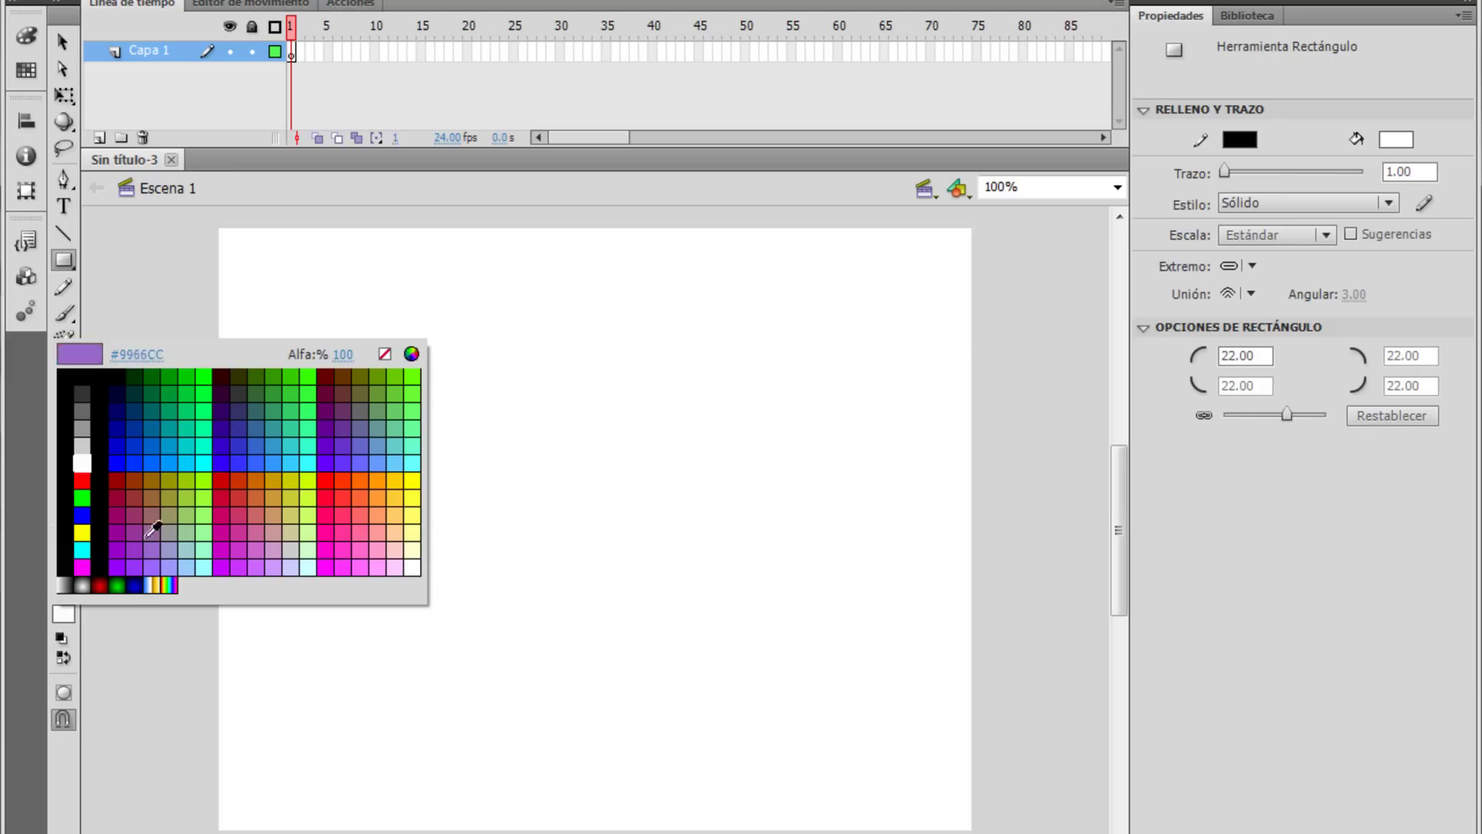
left_click(82, 394)
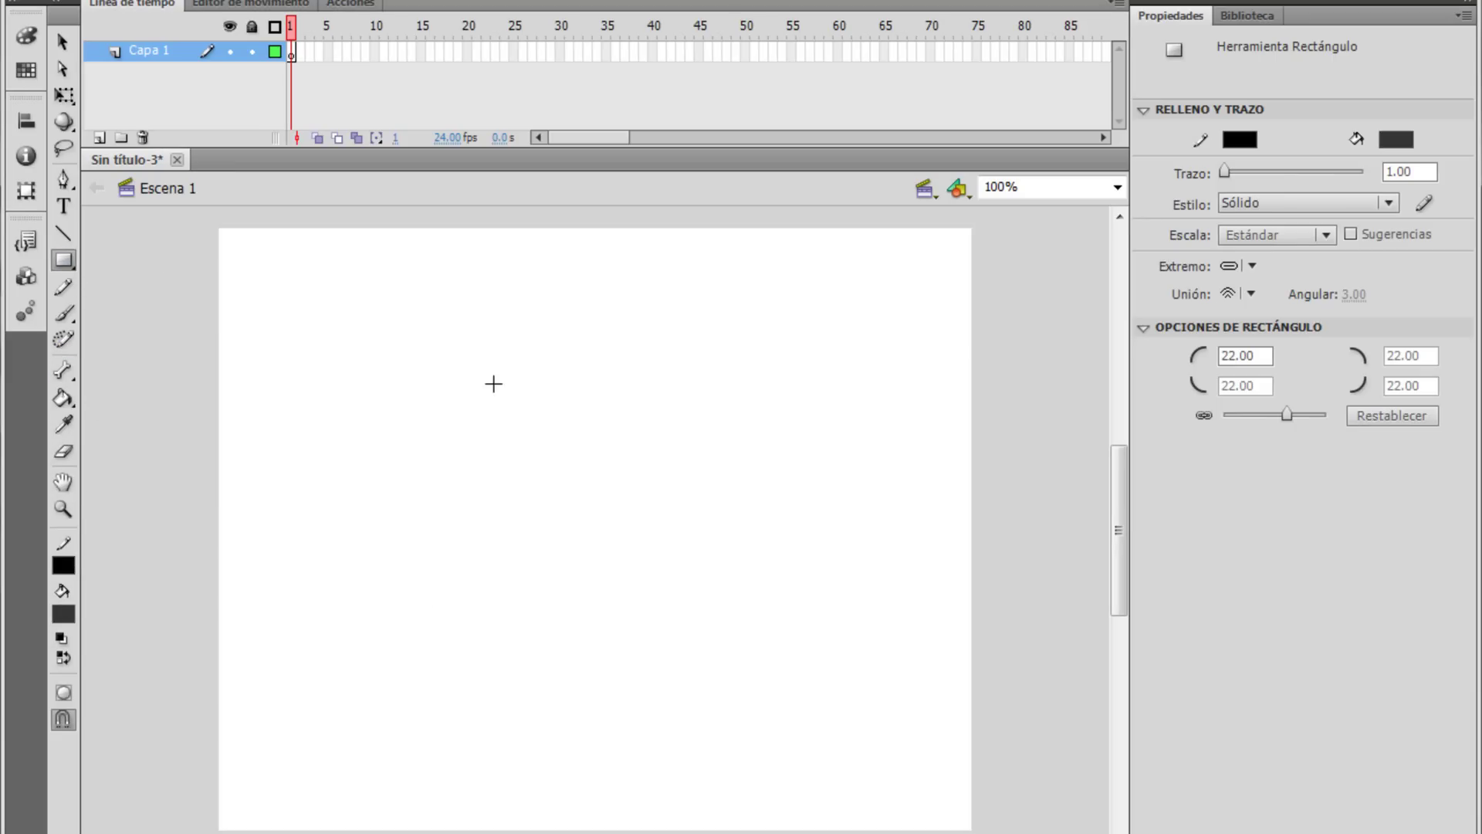
left_click_drag(371, 415, 721, 580)
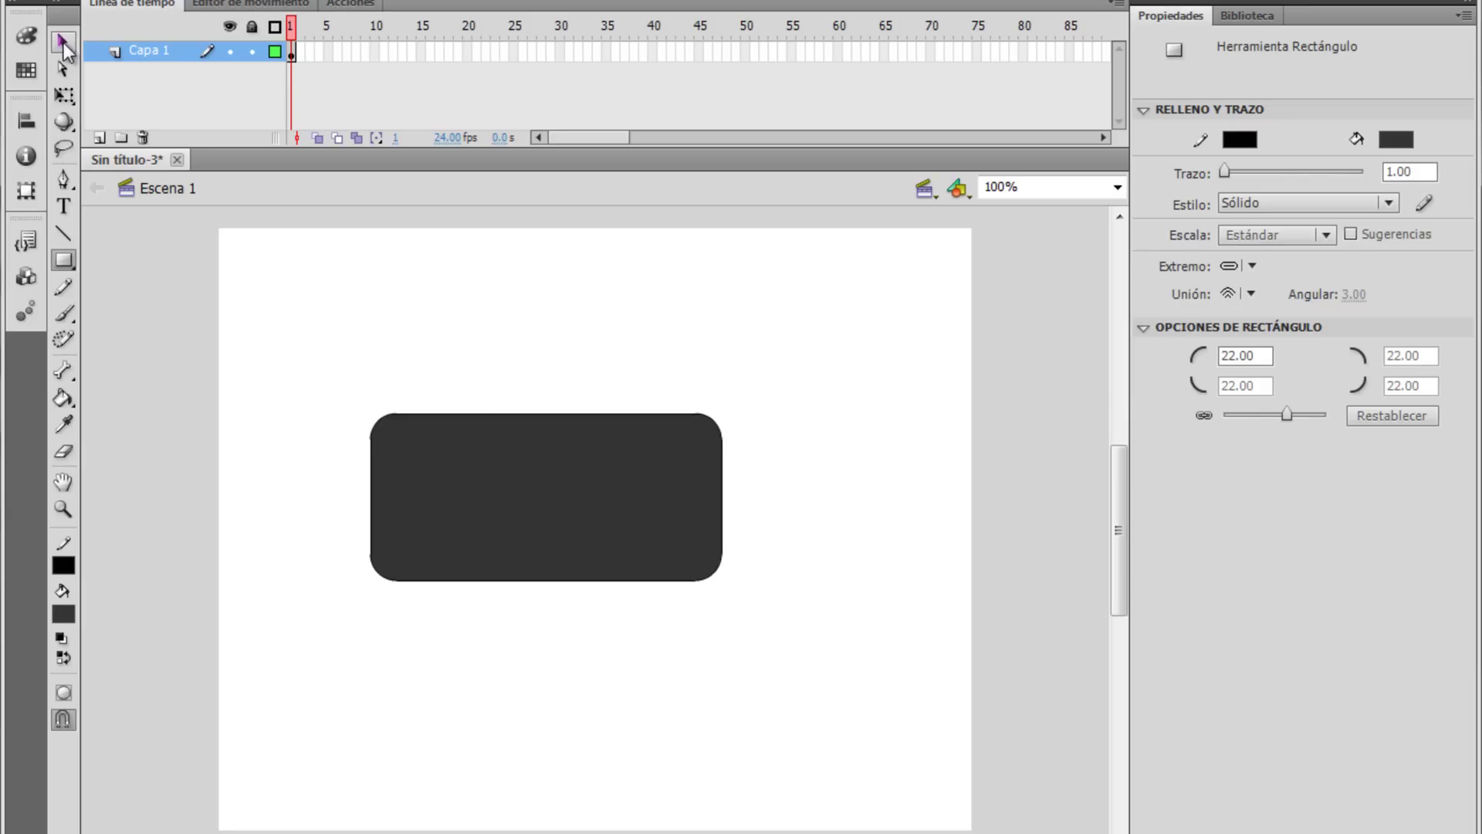
- Centre the whole rounded rectangle, fill and outline together, vertically and horizontally on the stage
left_click(64, 42)
left_click_drag(332, 363, 900, 751)
left_click_drag(536, 520, 571, 545)
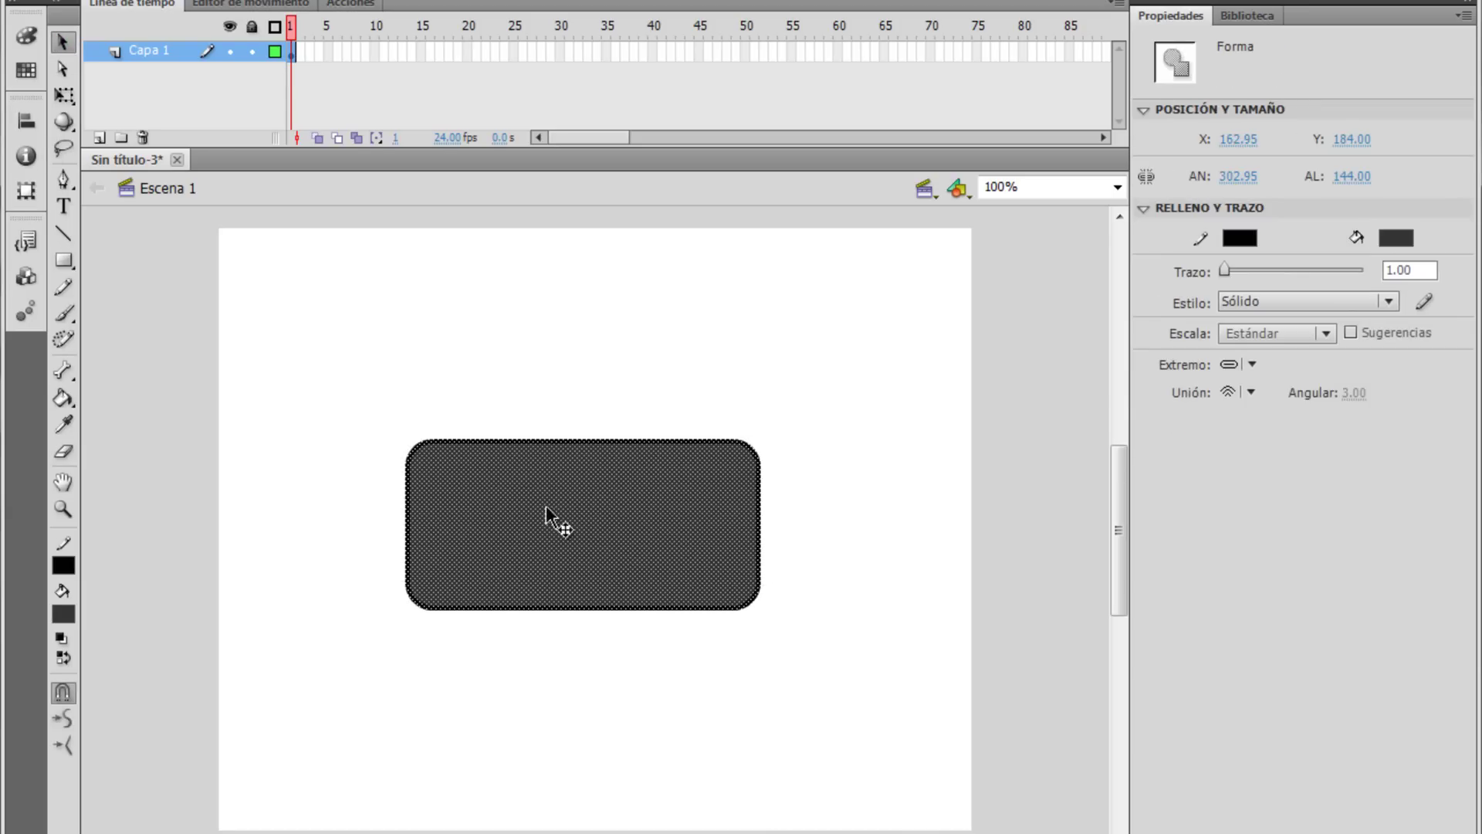
left_click(23, 128)
left_click(116, 225)
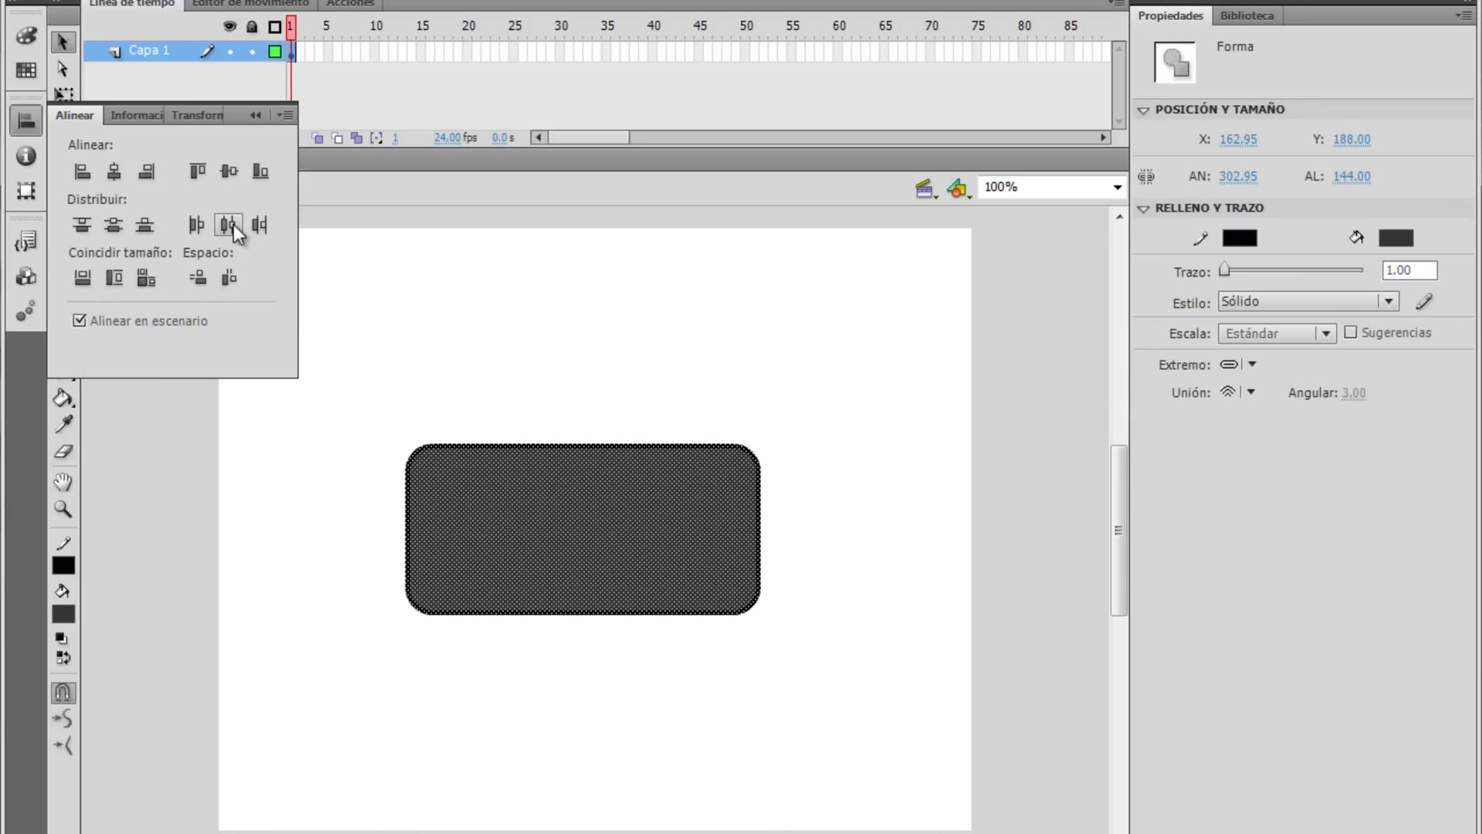
left_click(233, 224)
left_click(649, 321)
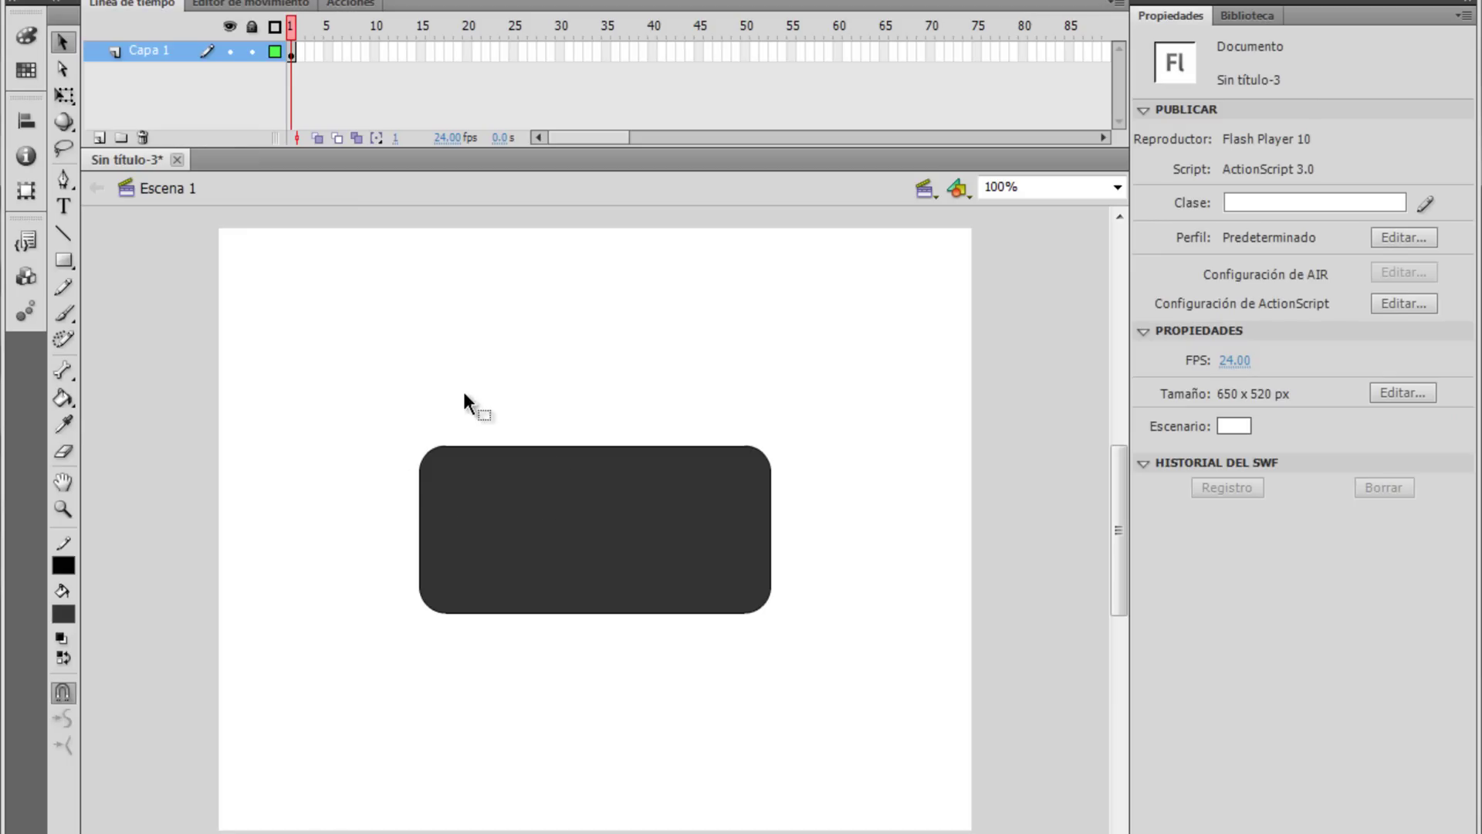
- Convert the whole rounded rectangle, including its outline, into a symbol of type Botón named "Boton"
left_click(588, 528)
left_click_drag(346, 319, 889, 731)
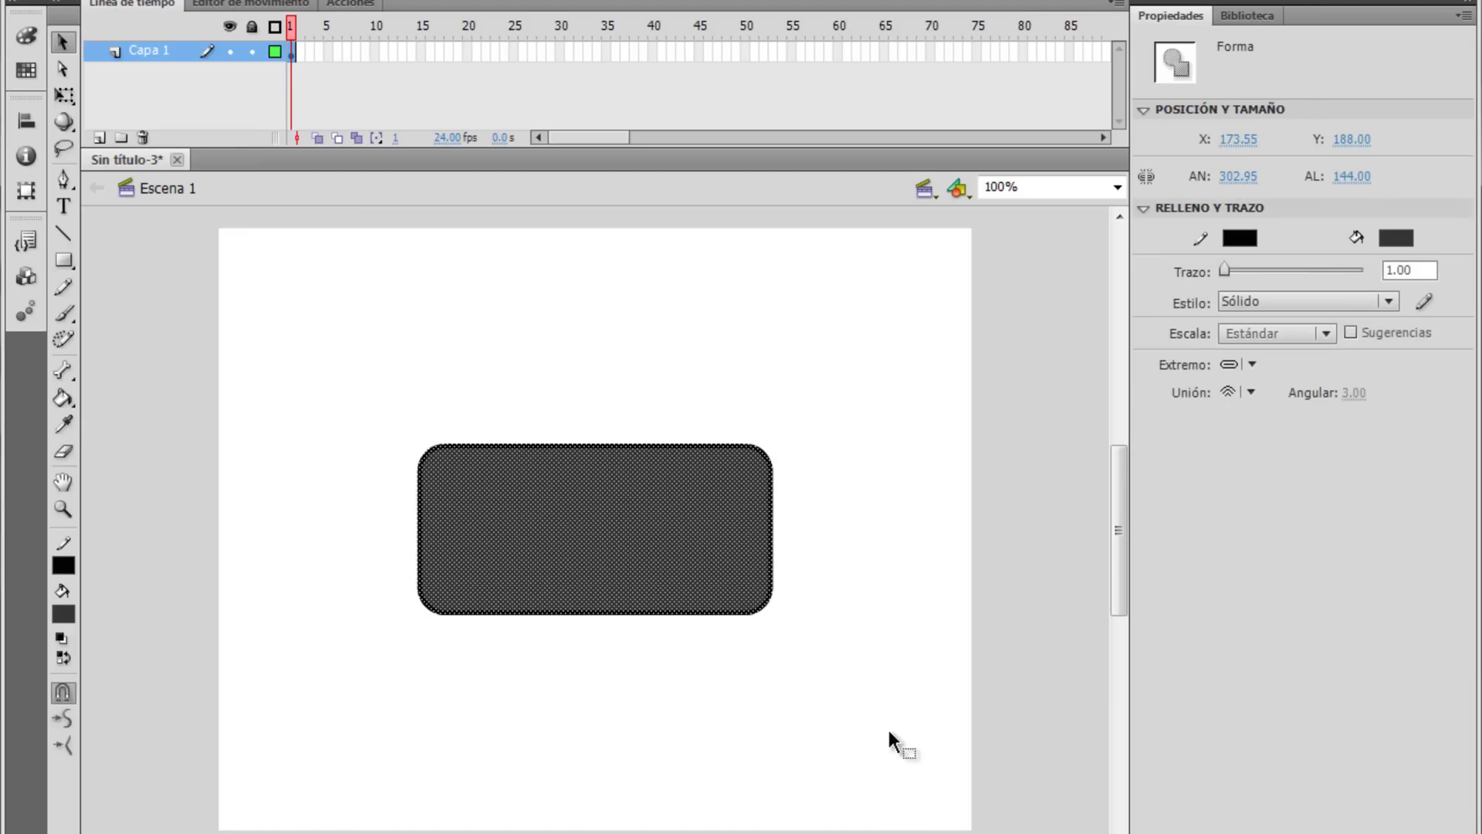
key("F8")
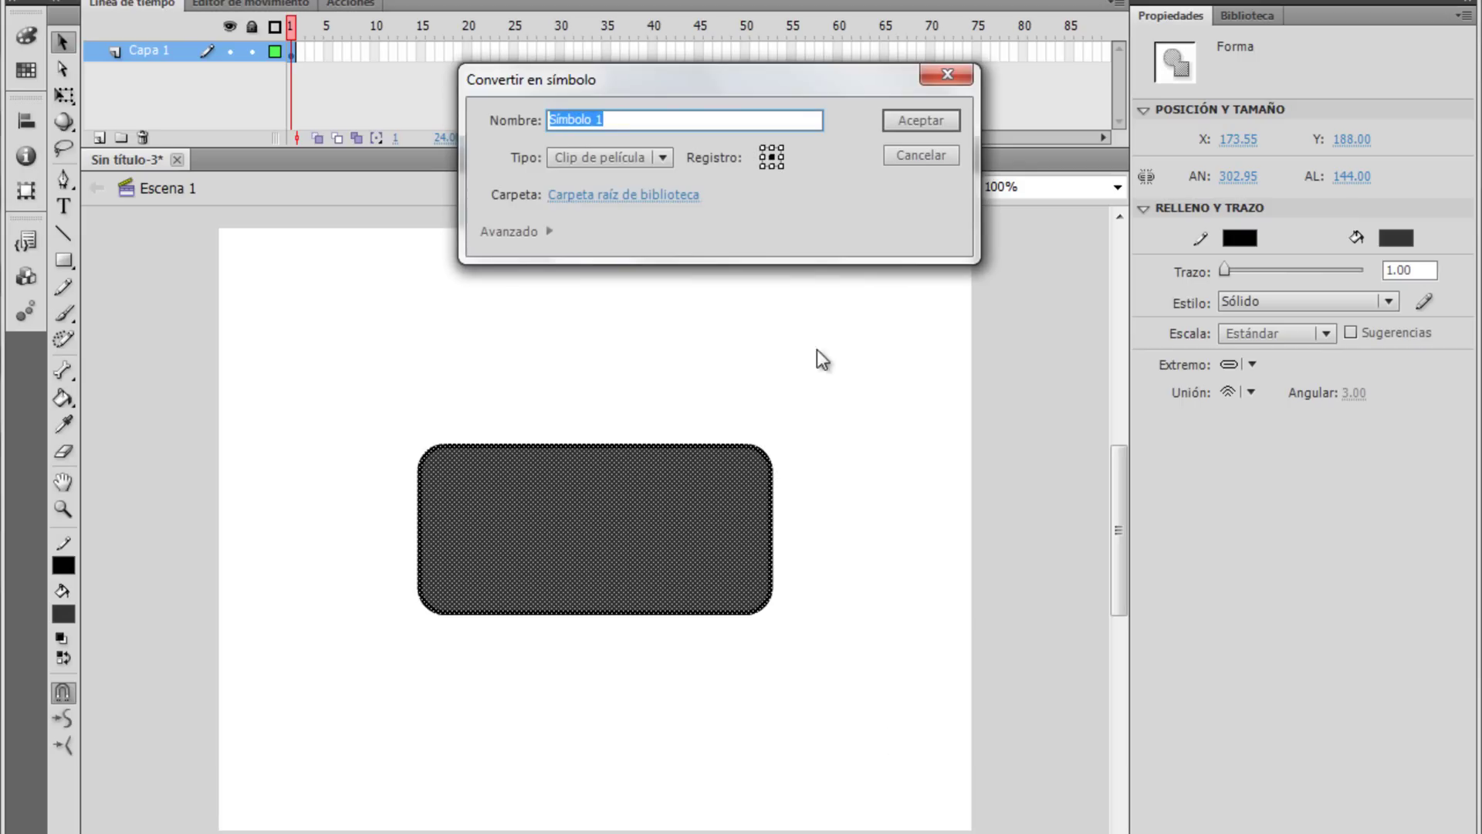
left_click_drag(714, 72, 601, 230)
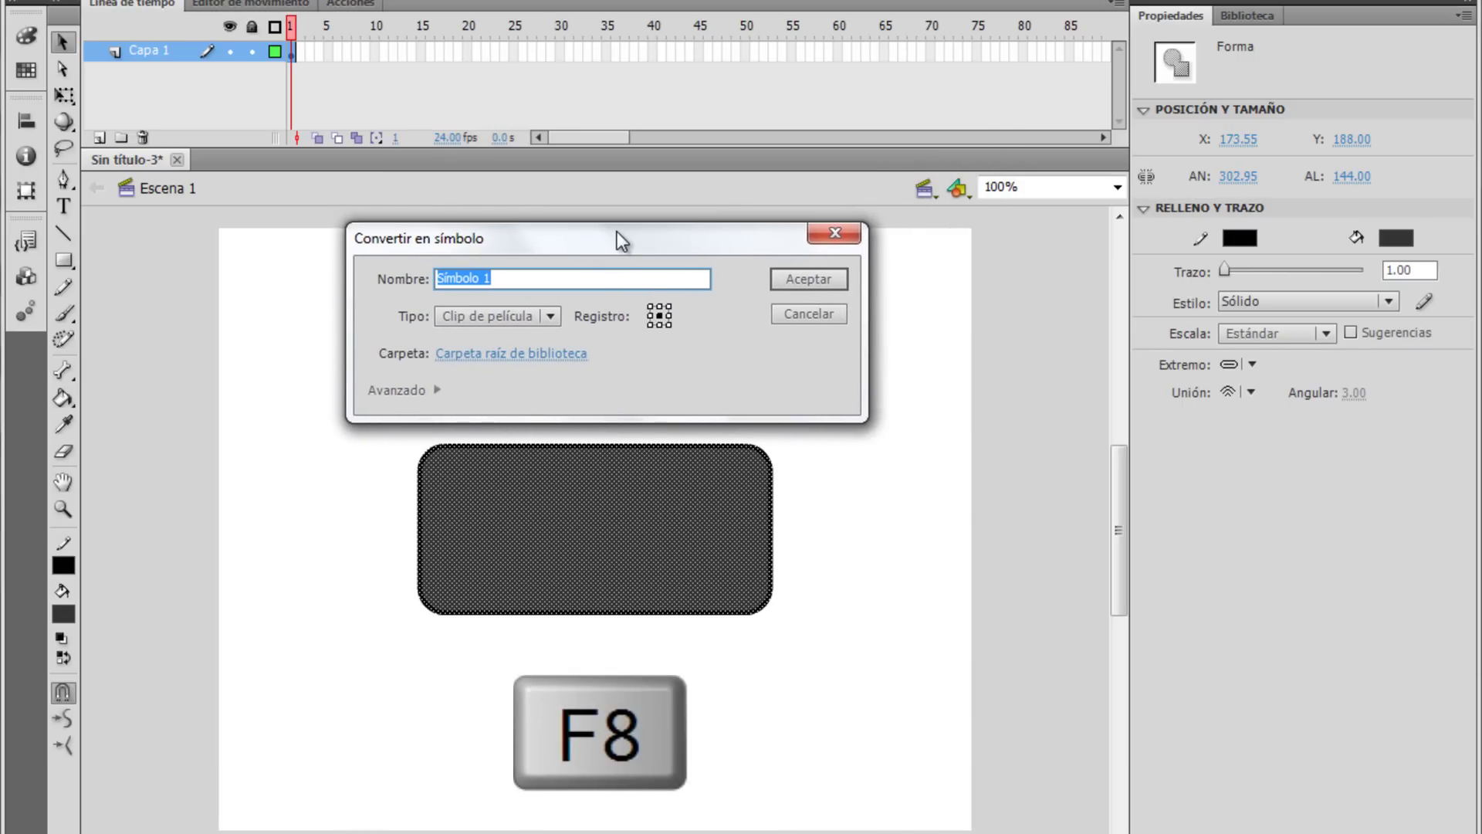
type("Boton")
left_click(548, 312)
left_click(513, 372)
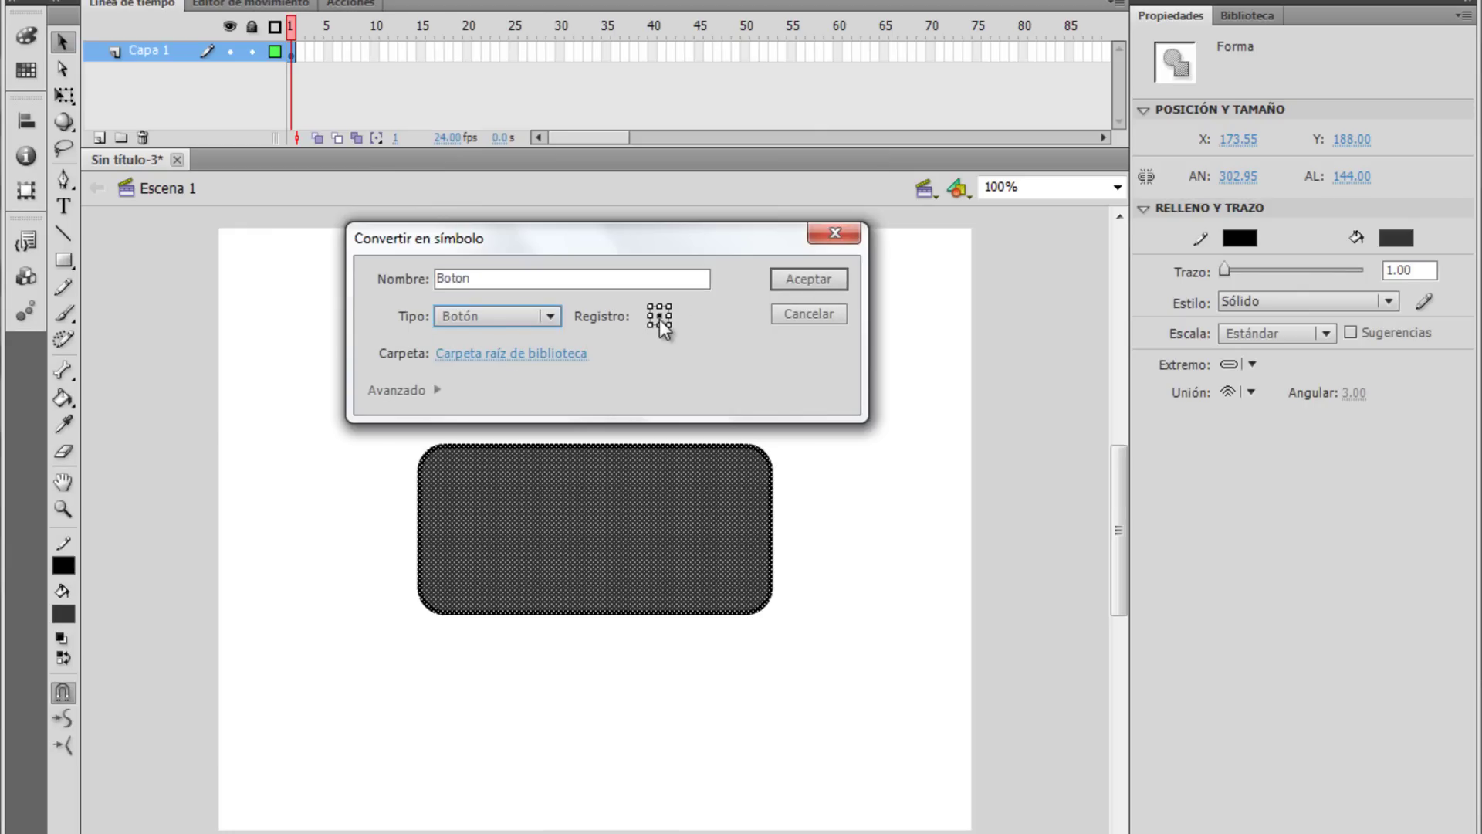
left_click(795, 278)
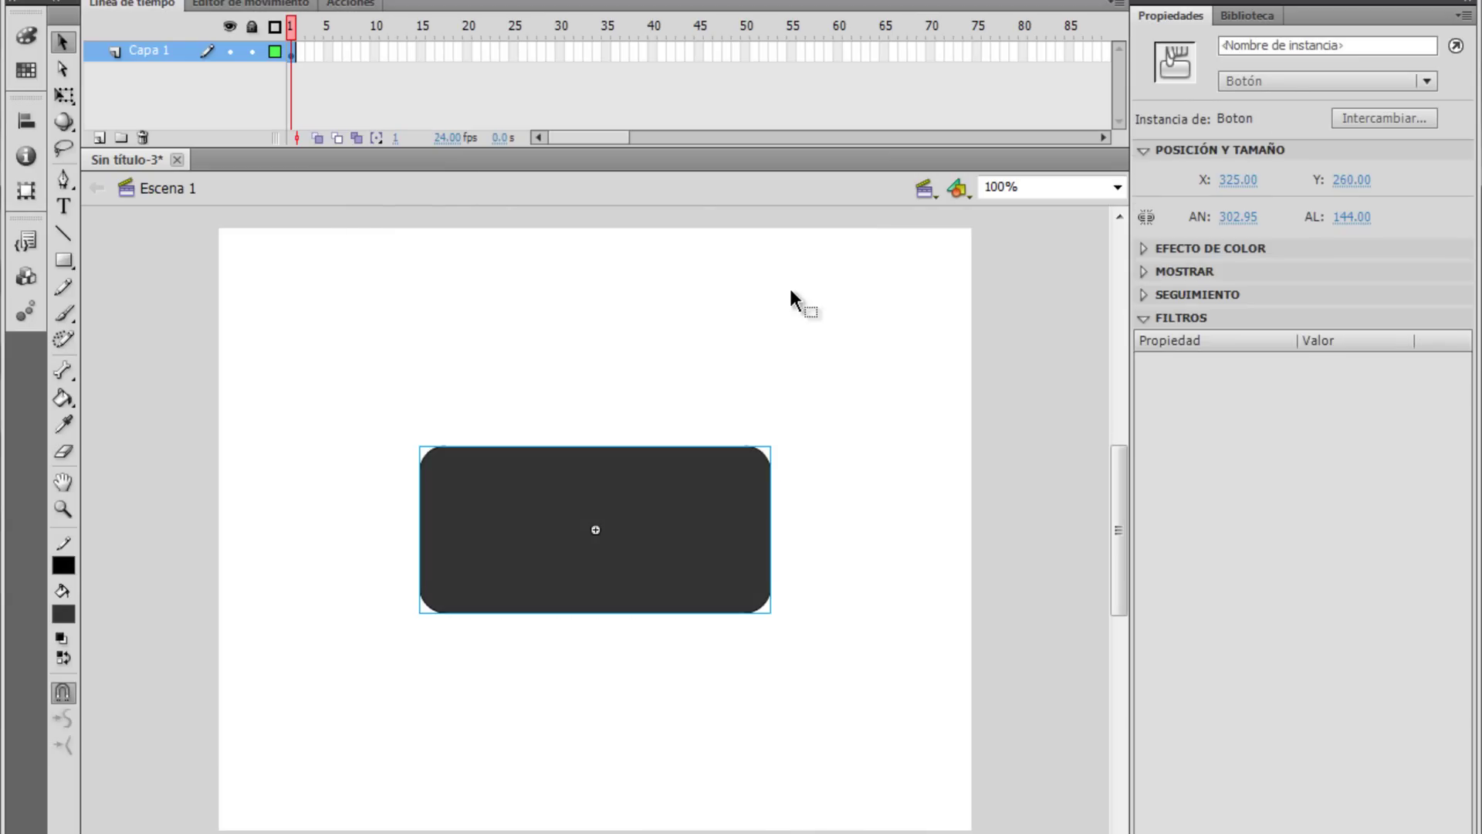
- Add the text "Pulsa Aqui!" and place it just above the rounded rectangle
left_click(564, 348)
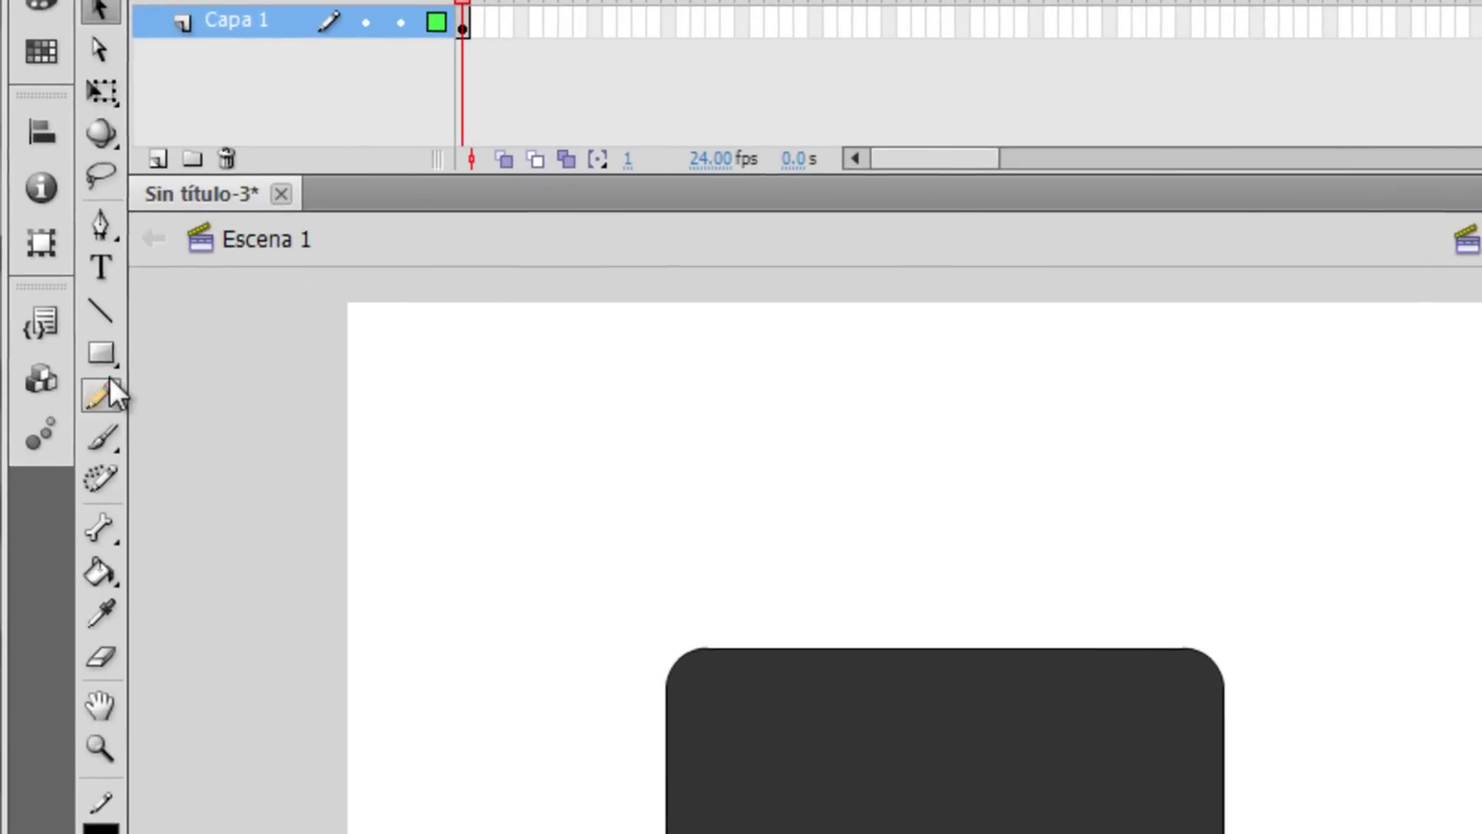
left_click(63, 206)
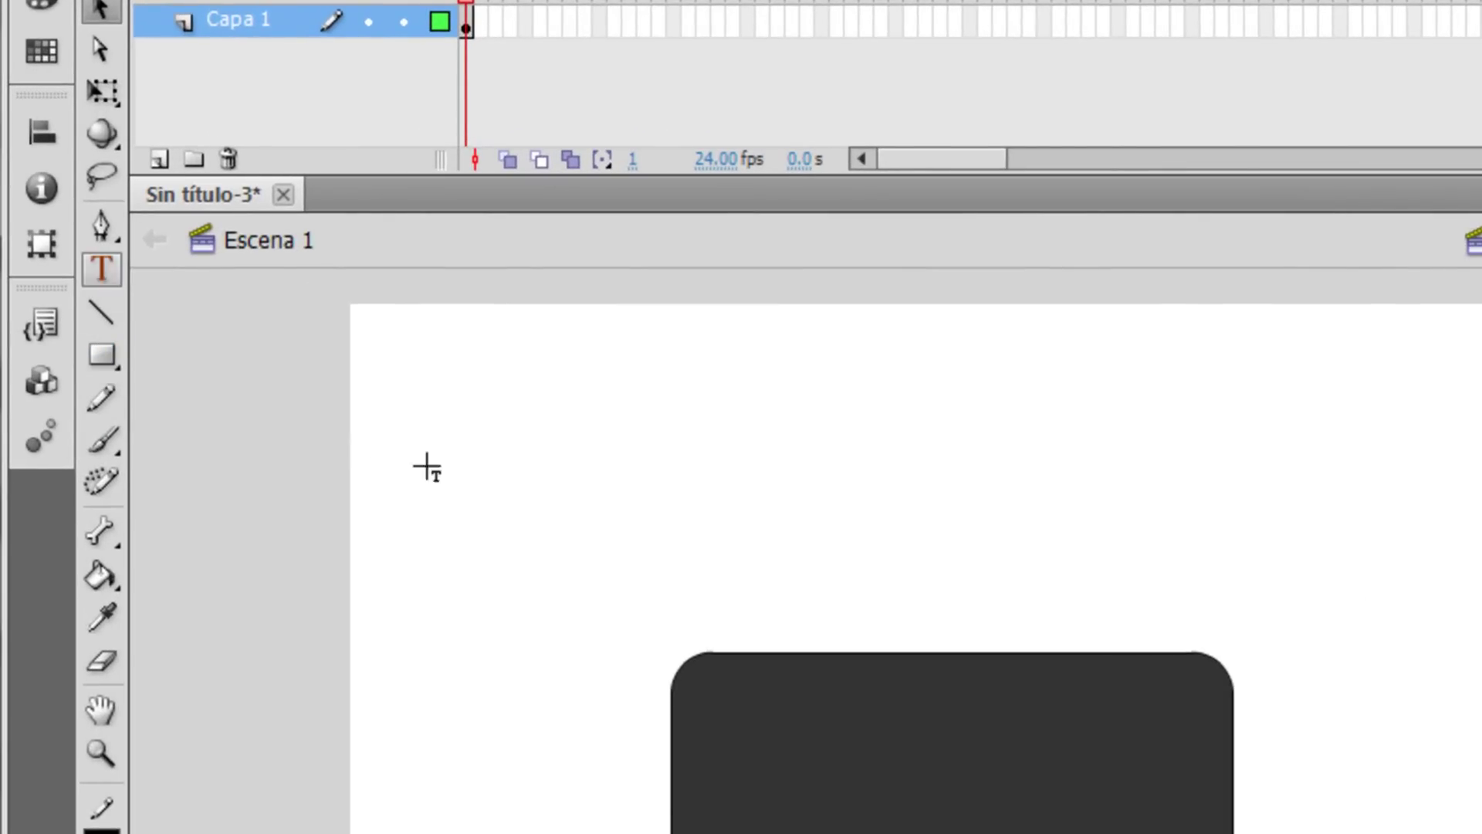
left_click(554, 494)
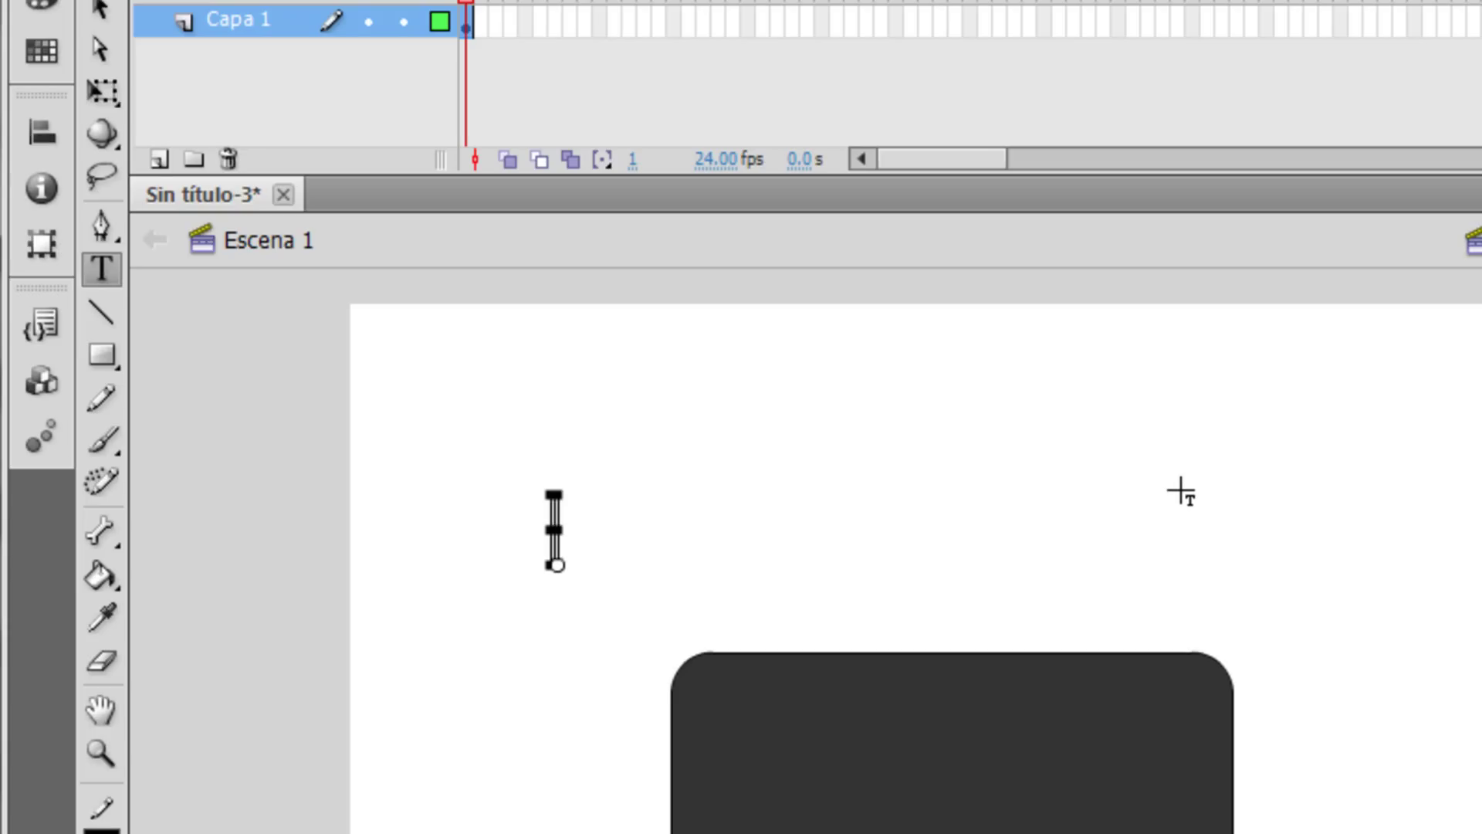
type("pul")
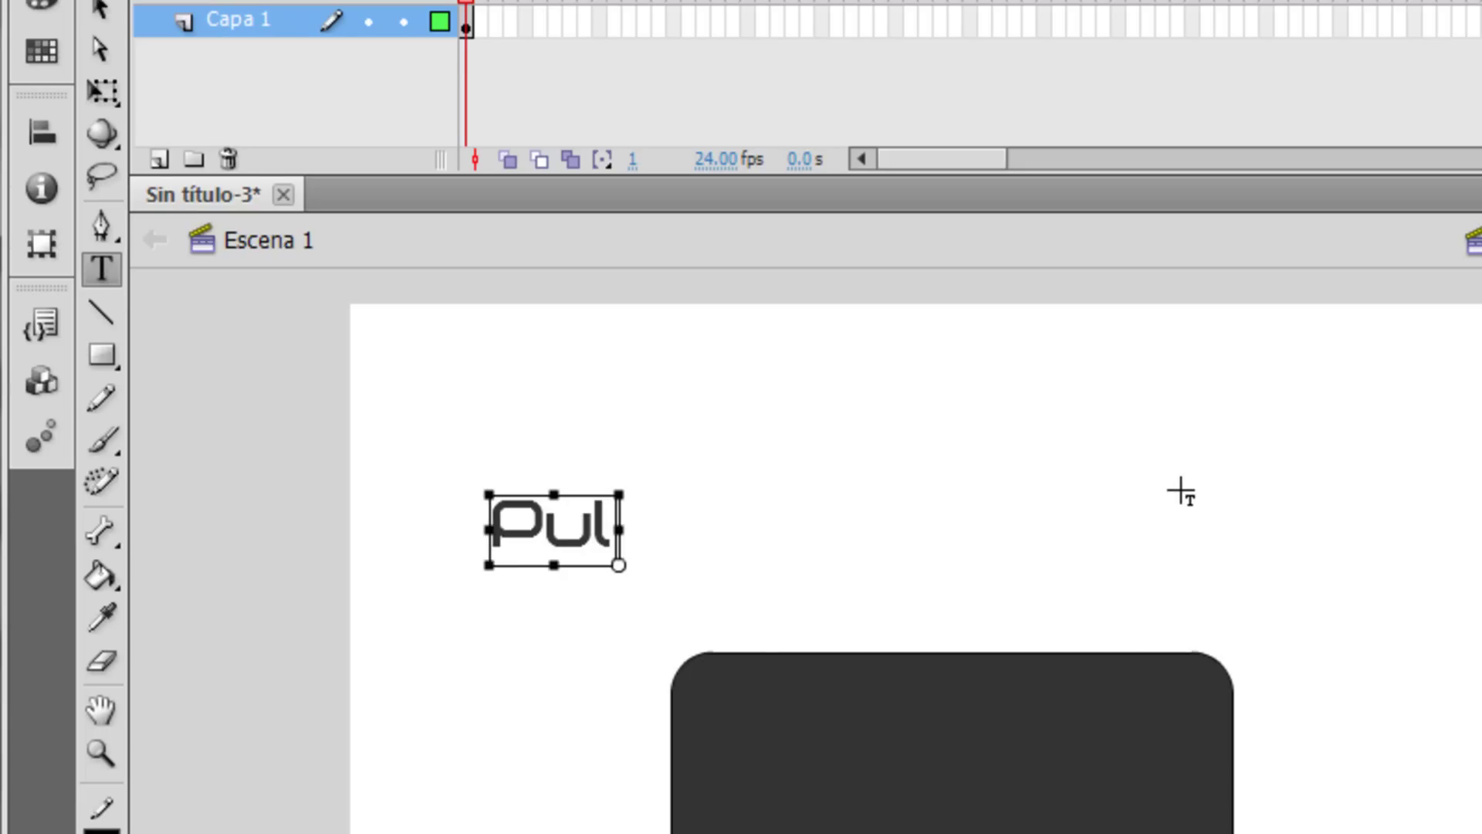
type("sa Aqui!")
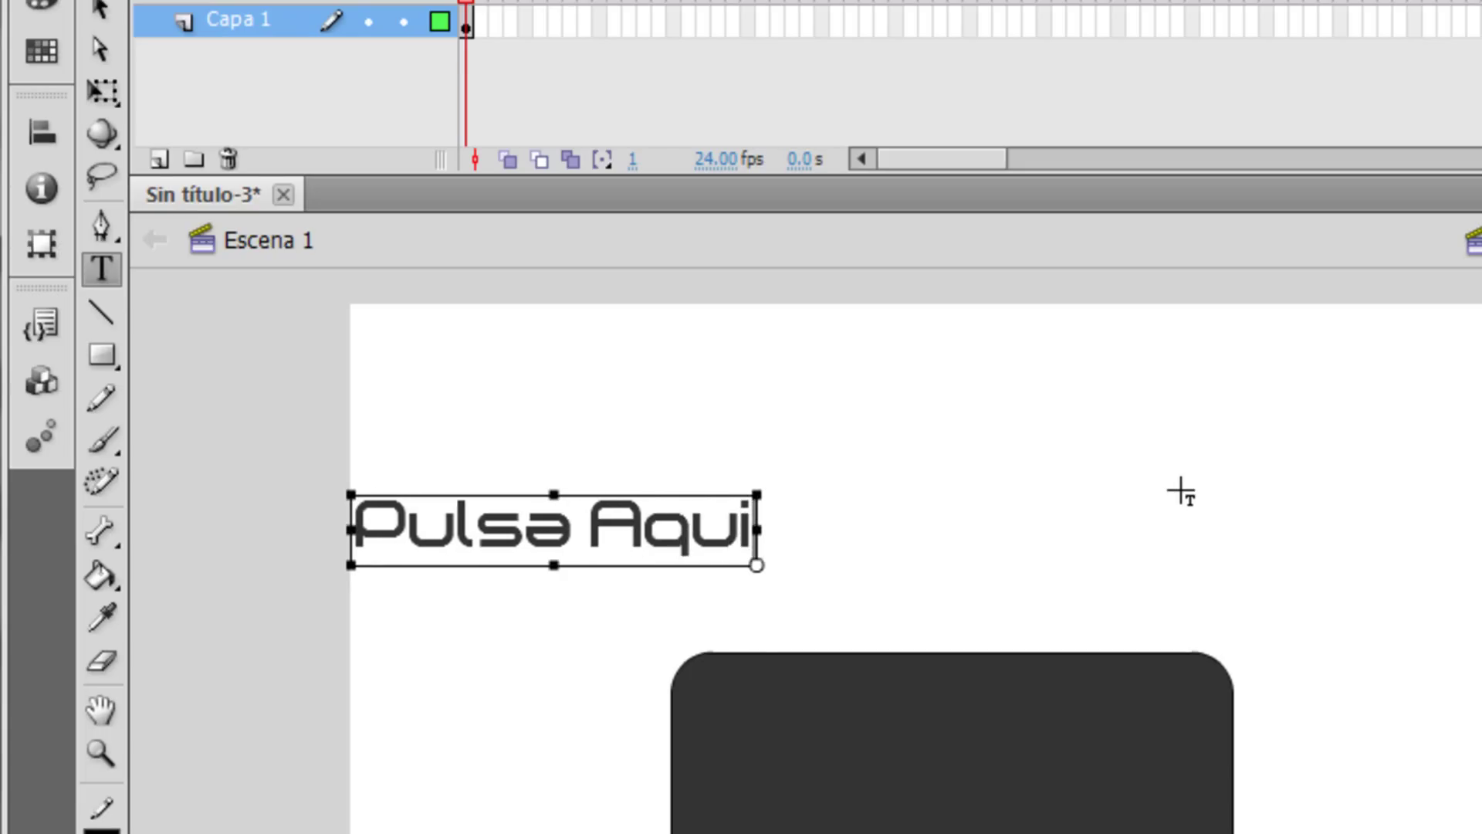
left_click(100, 8)
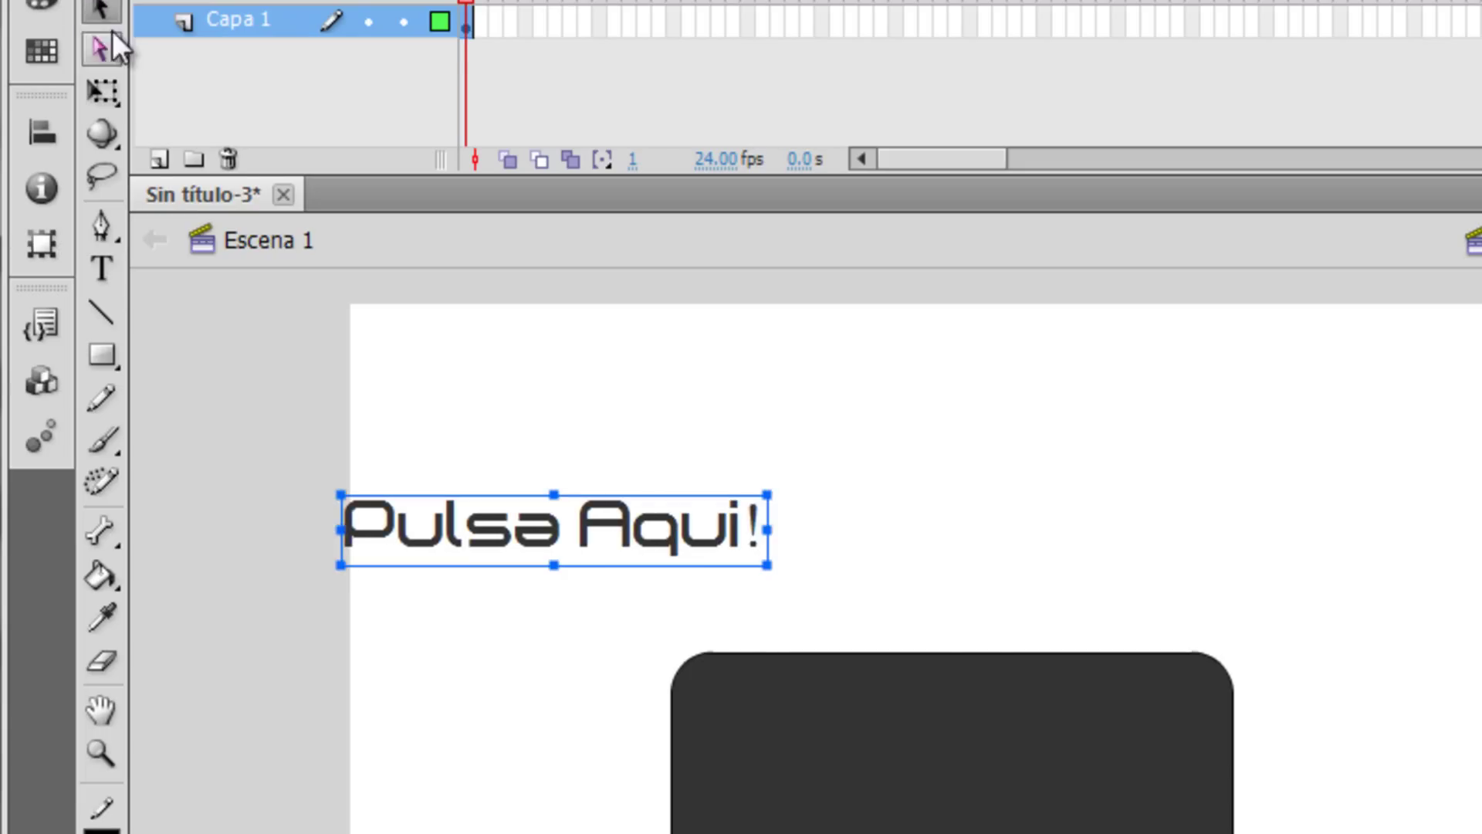
left_click_drag(581, 541, 985, 573)
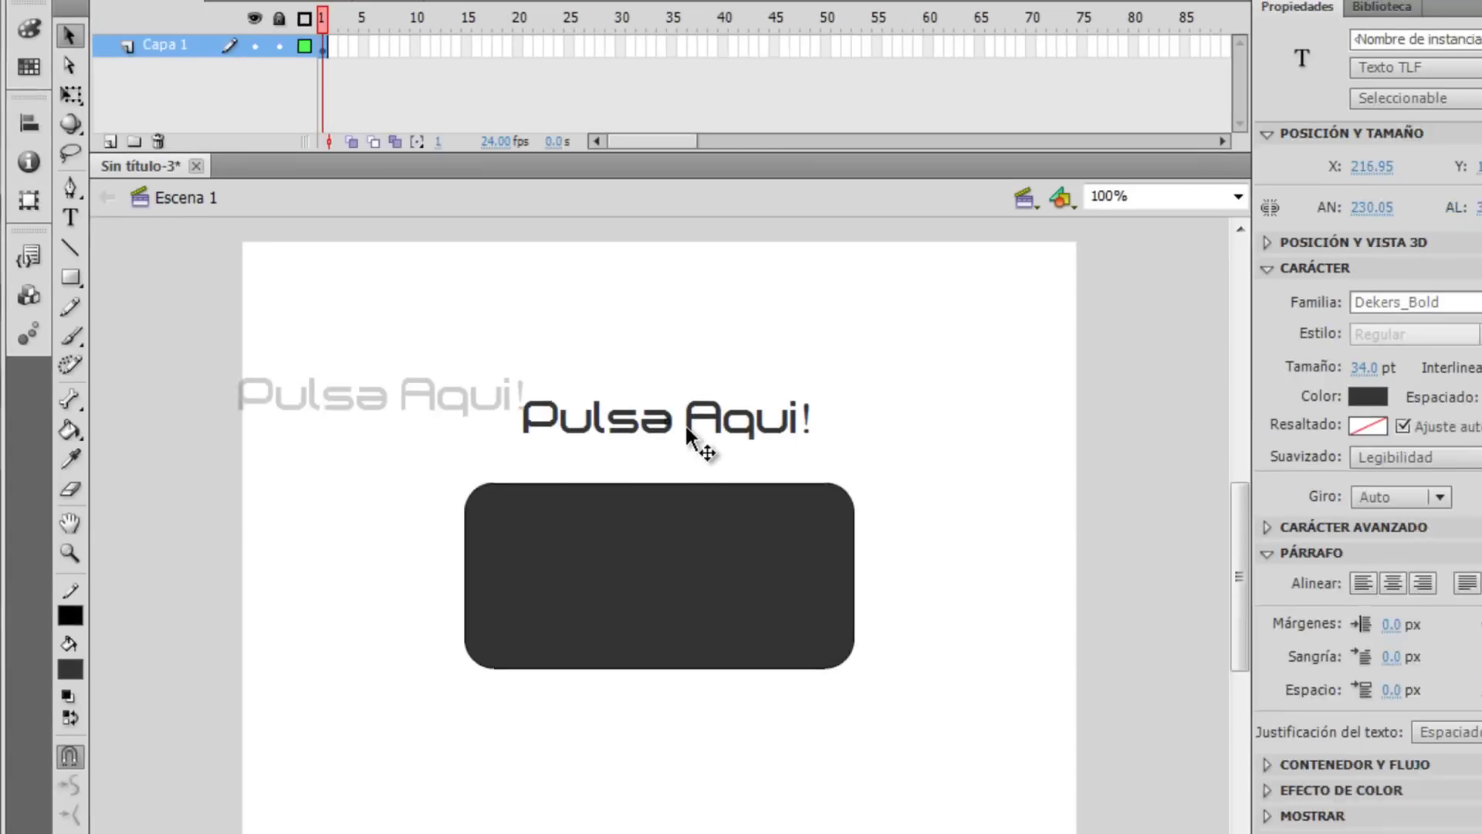
left_click_drag(687, 432, 689, 430)
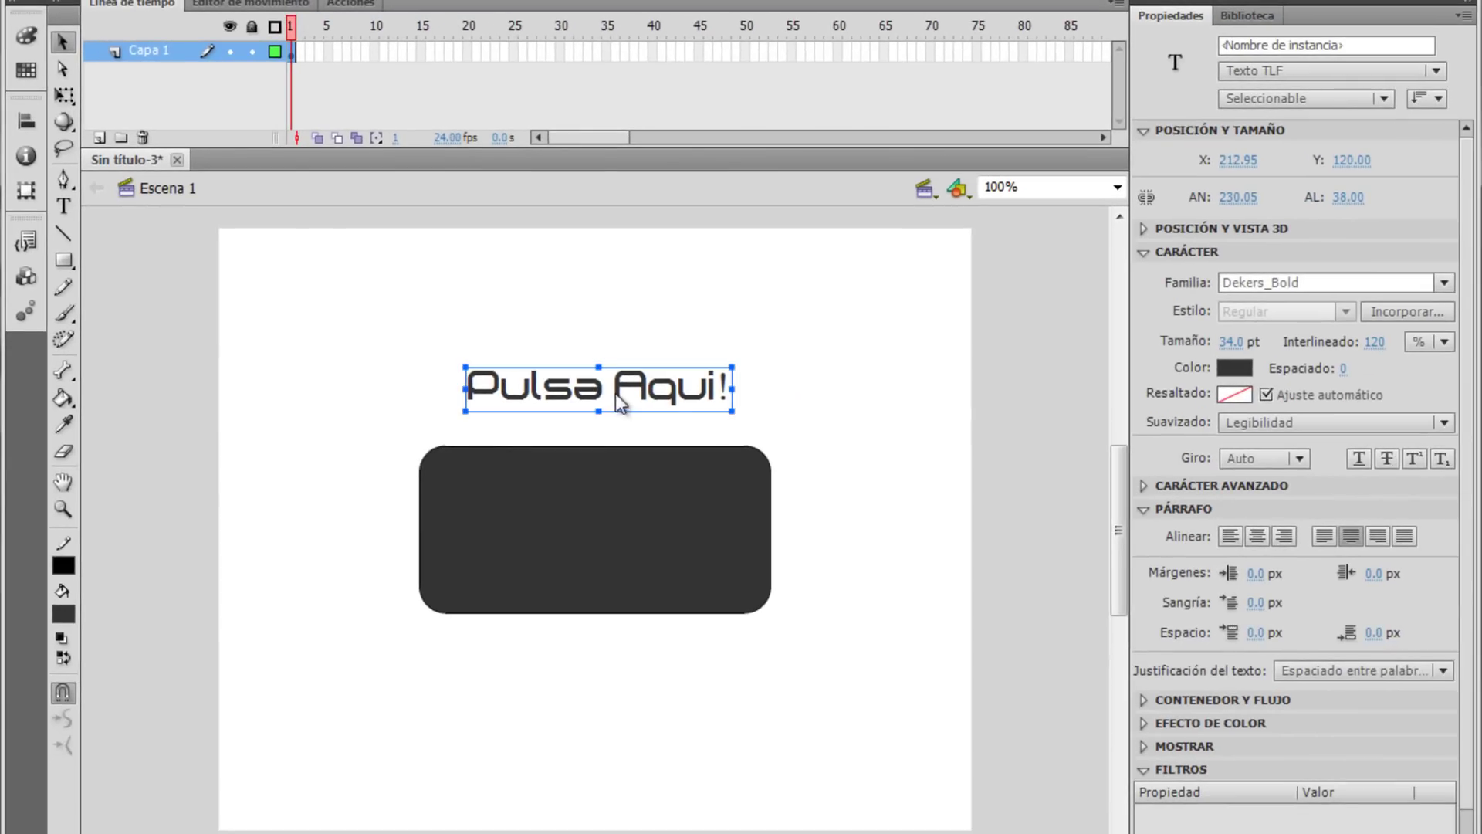
- Colour the "Pulsa Aqui!" text white (#FFFFFF) and move it slightly higher, to about X 209, Y 97
left_click(1368, 396)
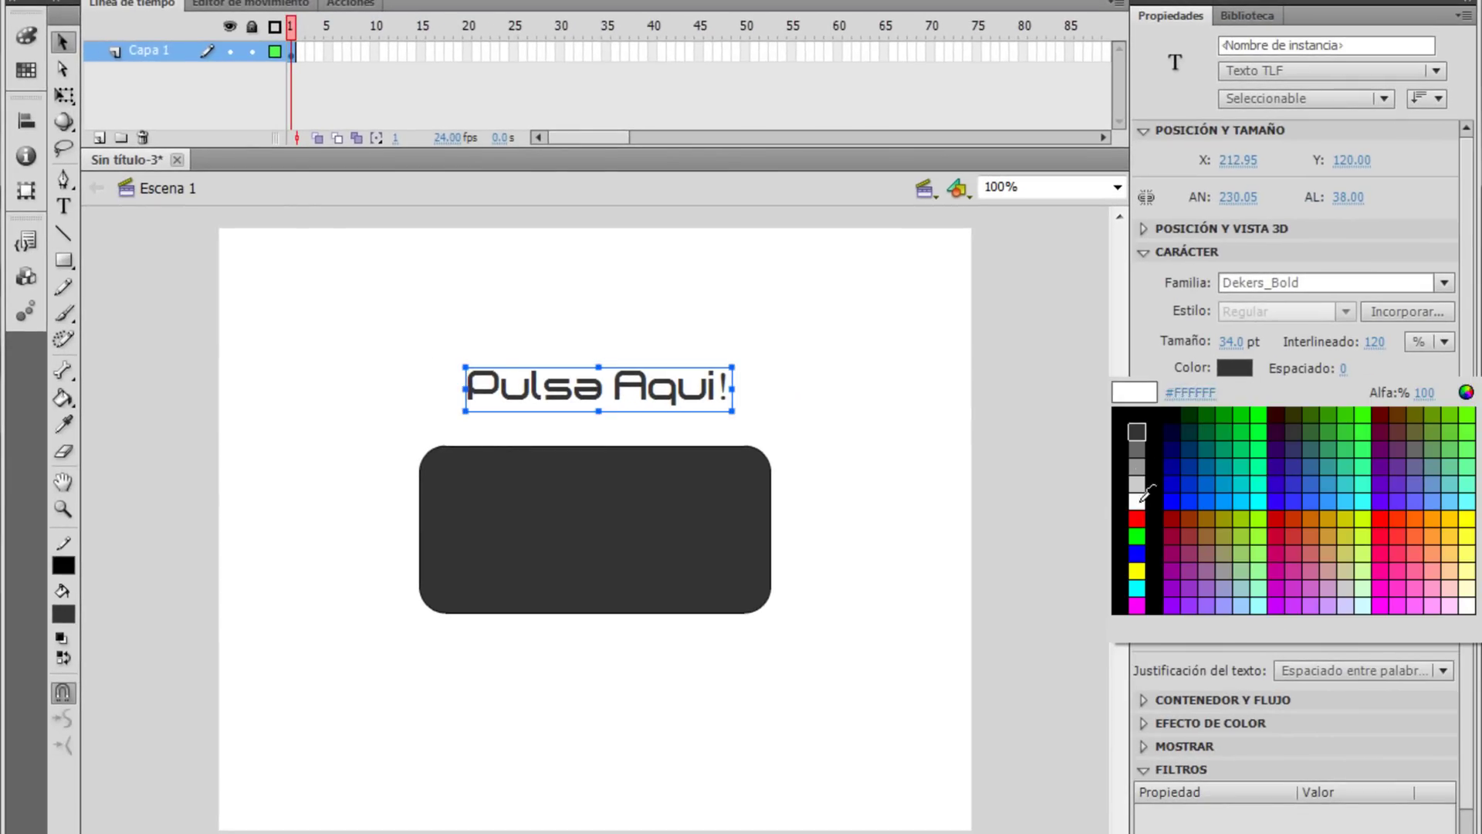
left_click(1136, 501)
left_click_drag(670, 405, 660, 366)
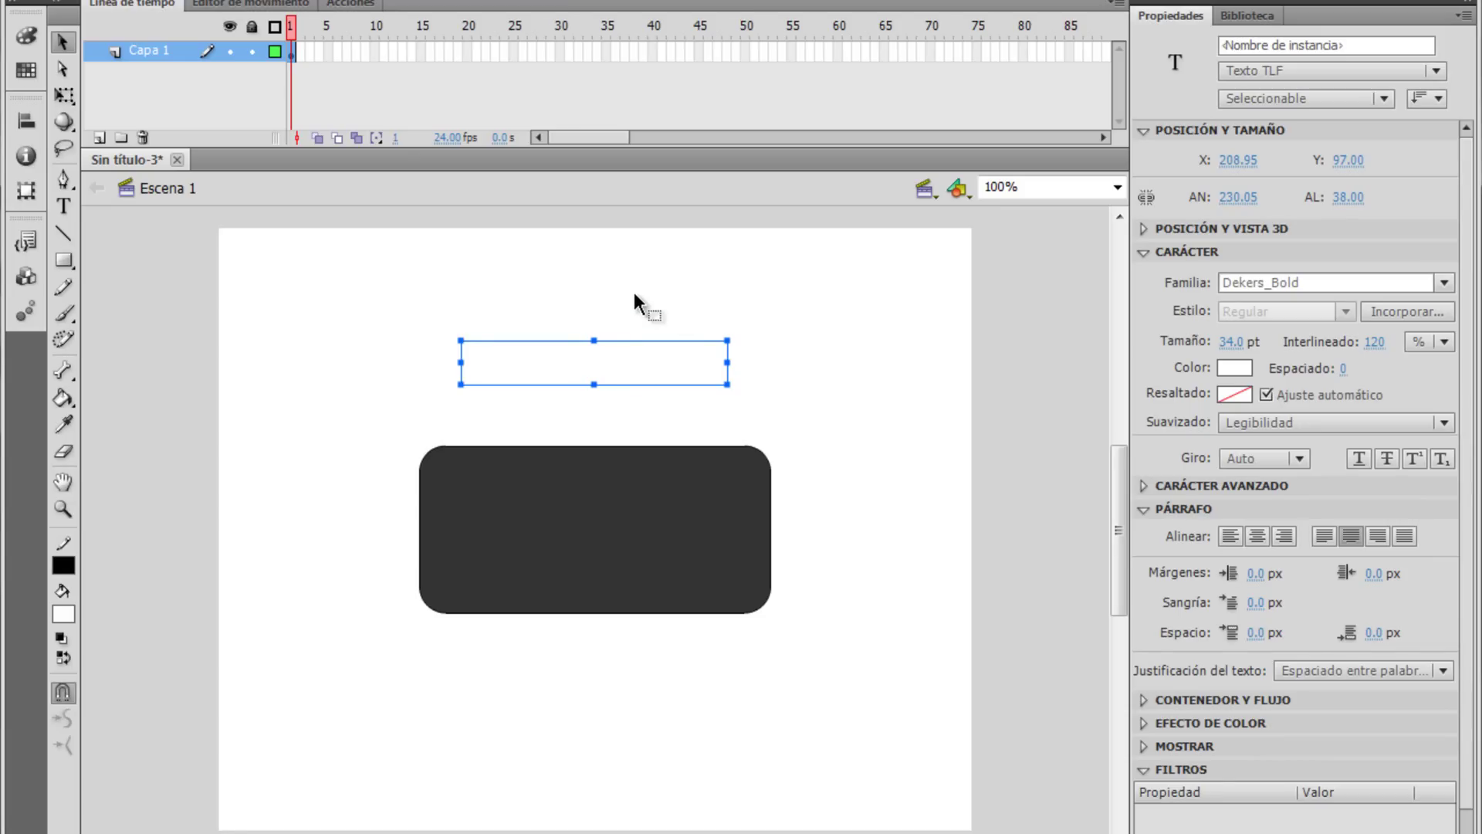
- Convert the white text into a symbol of type Clip de película named "Pulsa Aqui!"
key("F8")
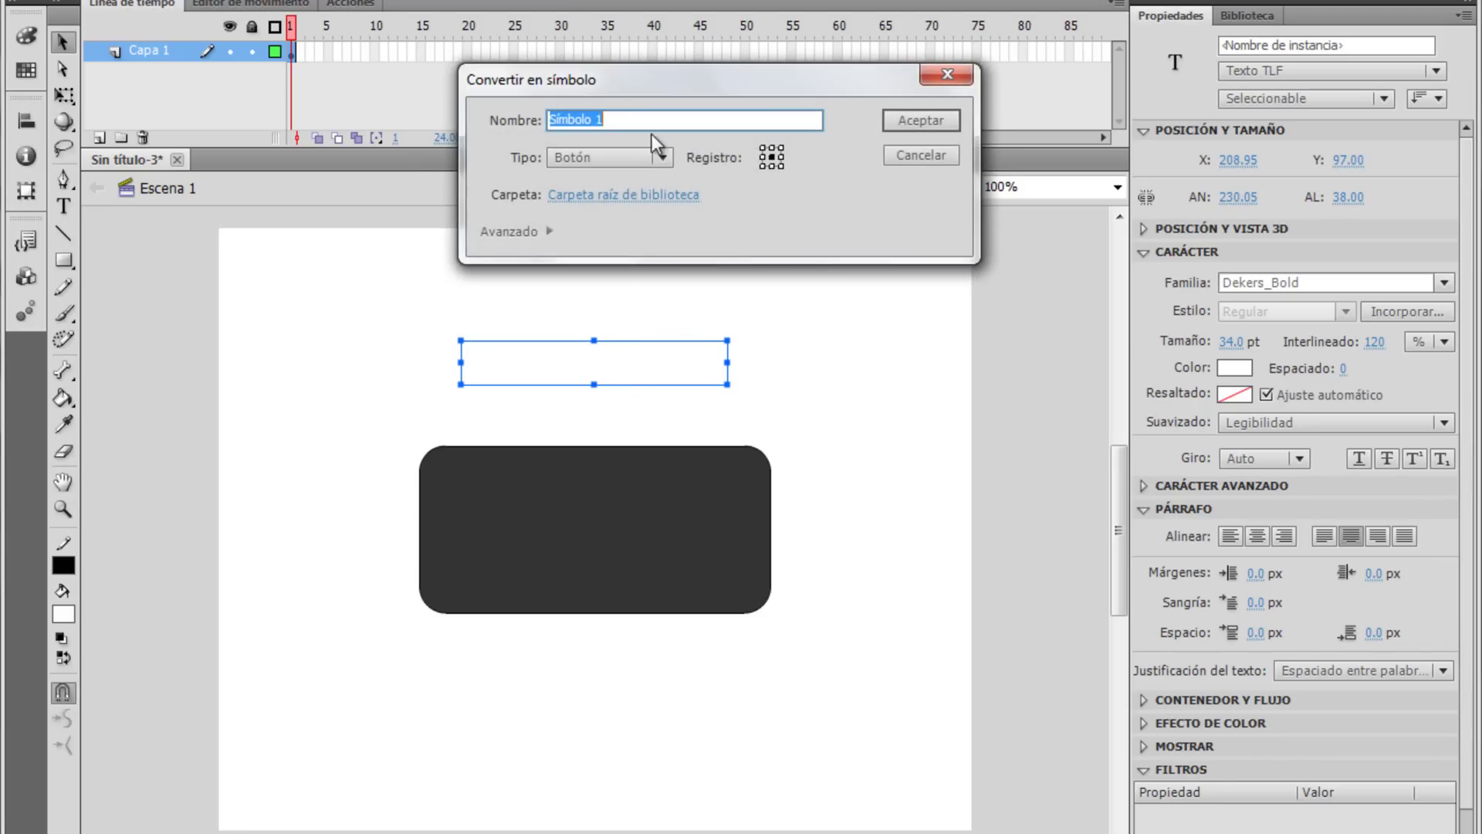
left_click(661, 158)
left_click(663, 185)
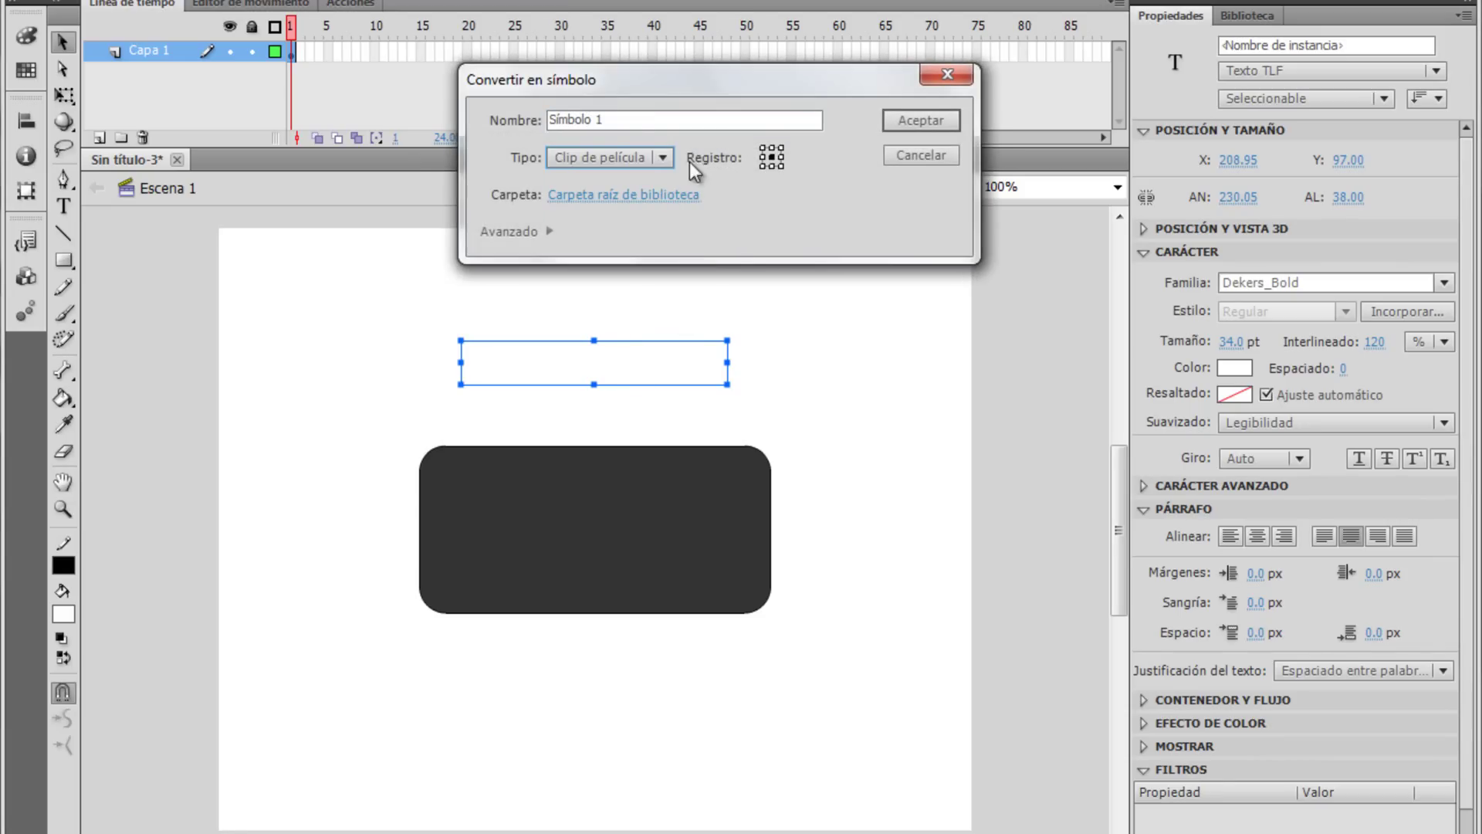
left_click_drag(618, 121, 535, 115)
type("Pulso")
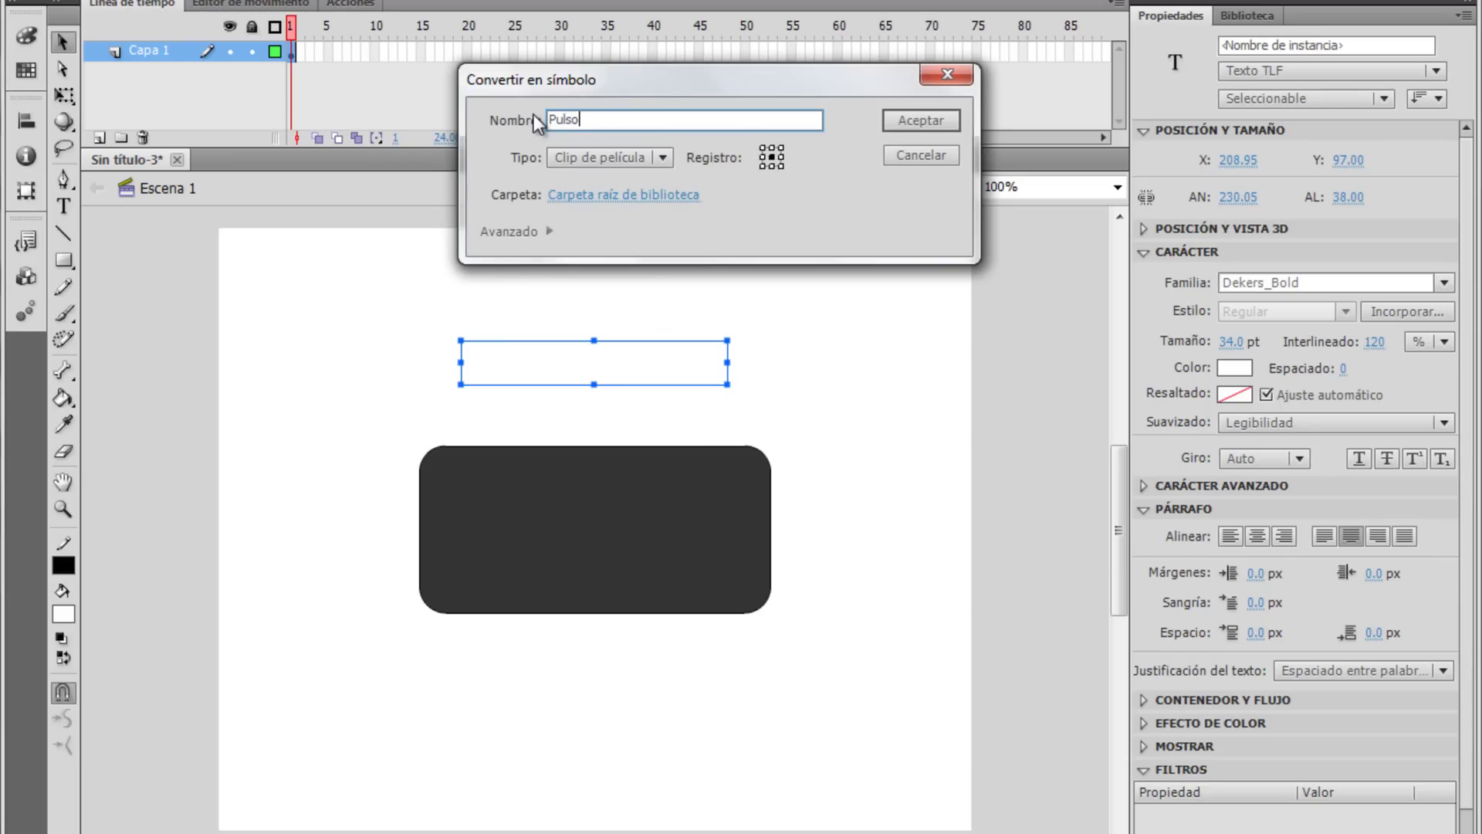
key("BackSpace")
type("a Aqui!")
left_click(942, 123)
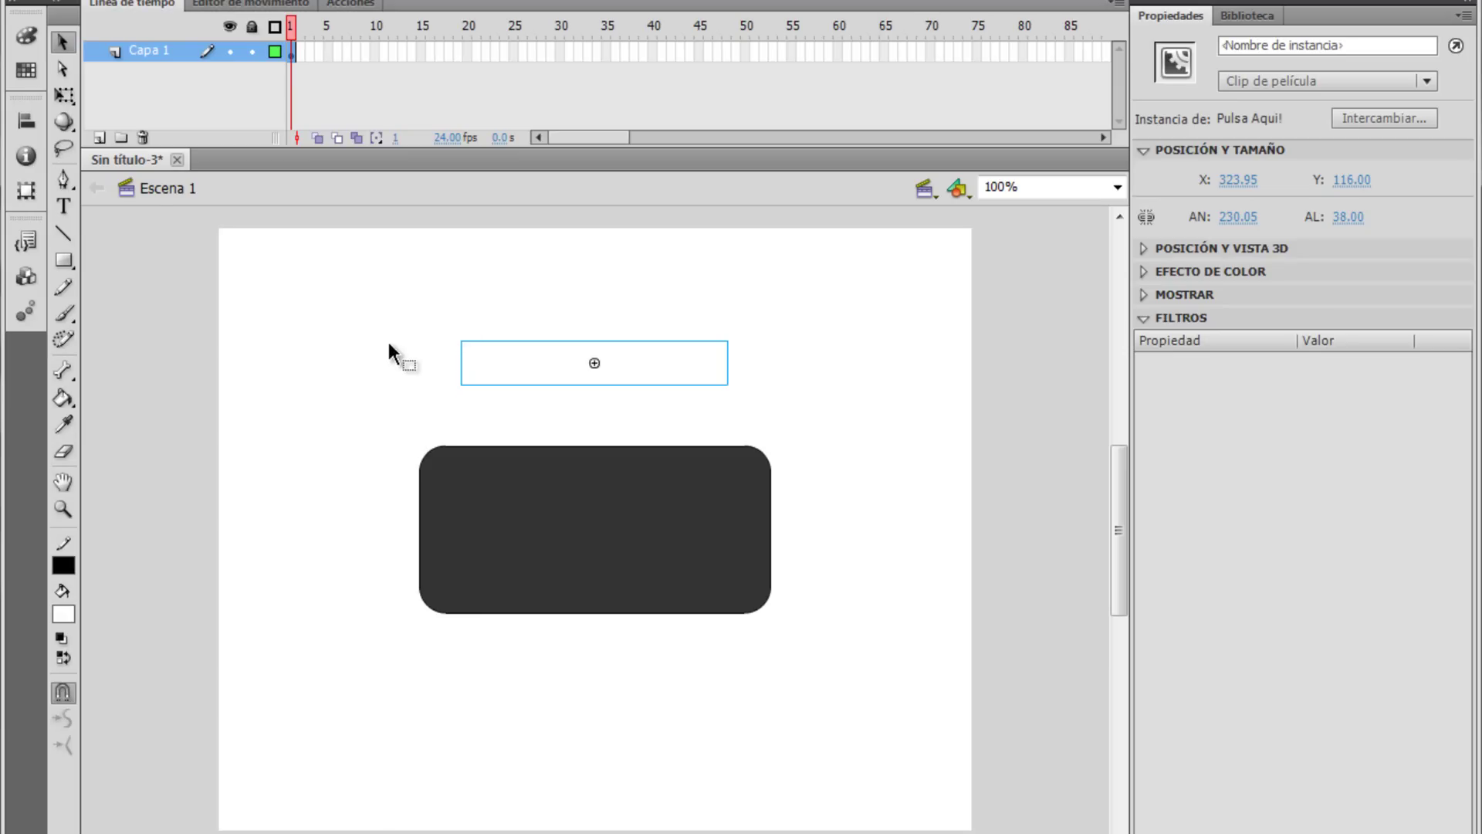
- Add the grey text "No te lo Pierdas" above the rounded rectangle, breaking it into two lines before "Pierdas"
left_click(65, 207)
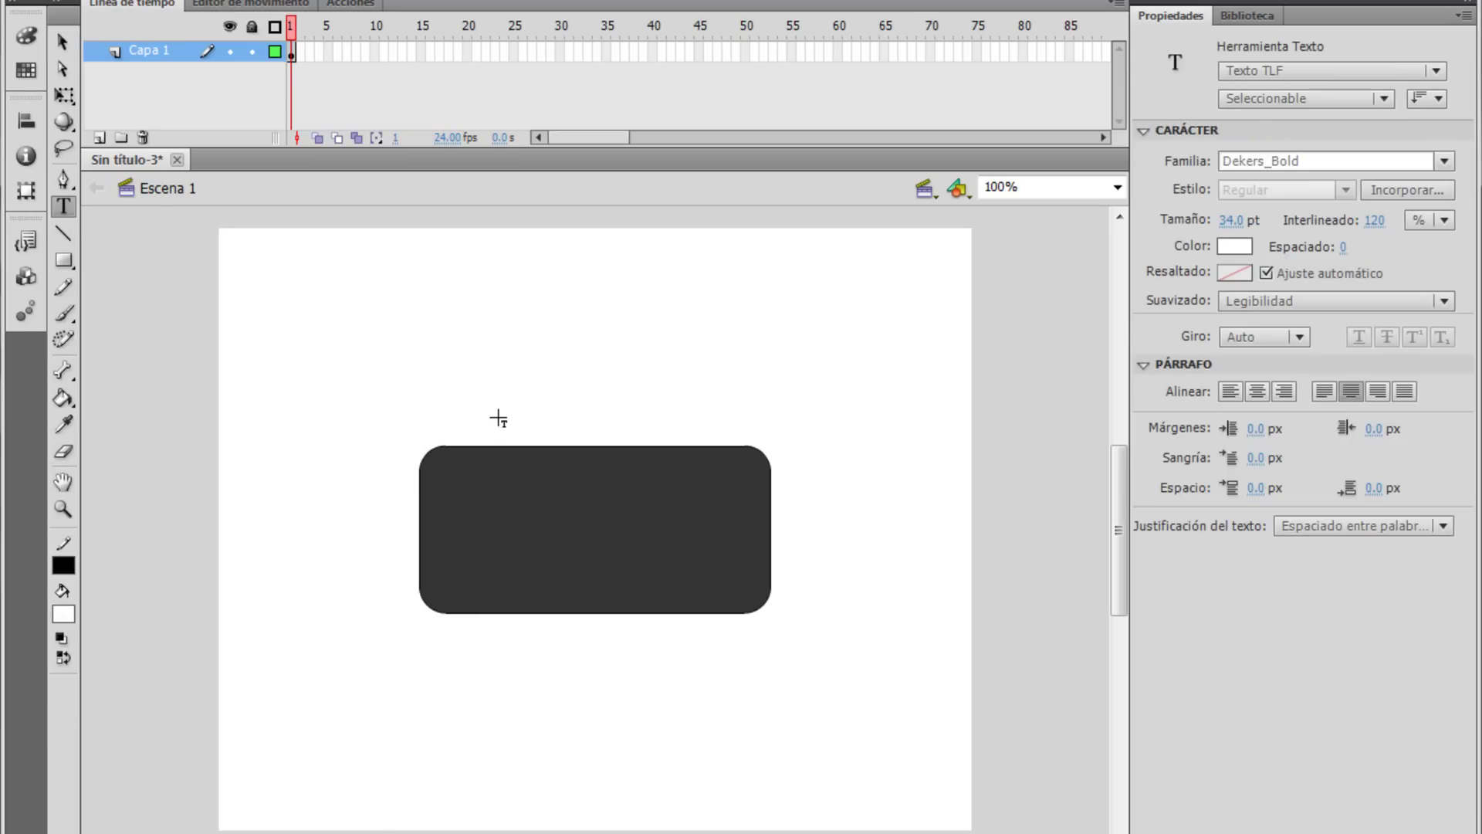
left_click(502, 289)
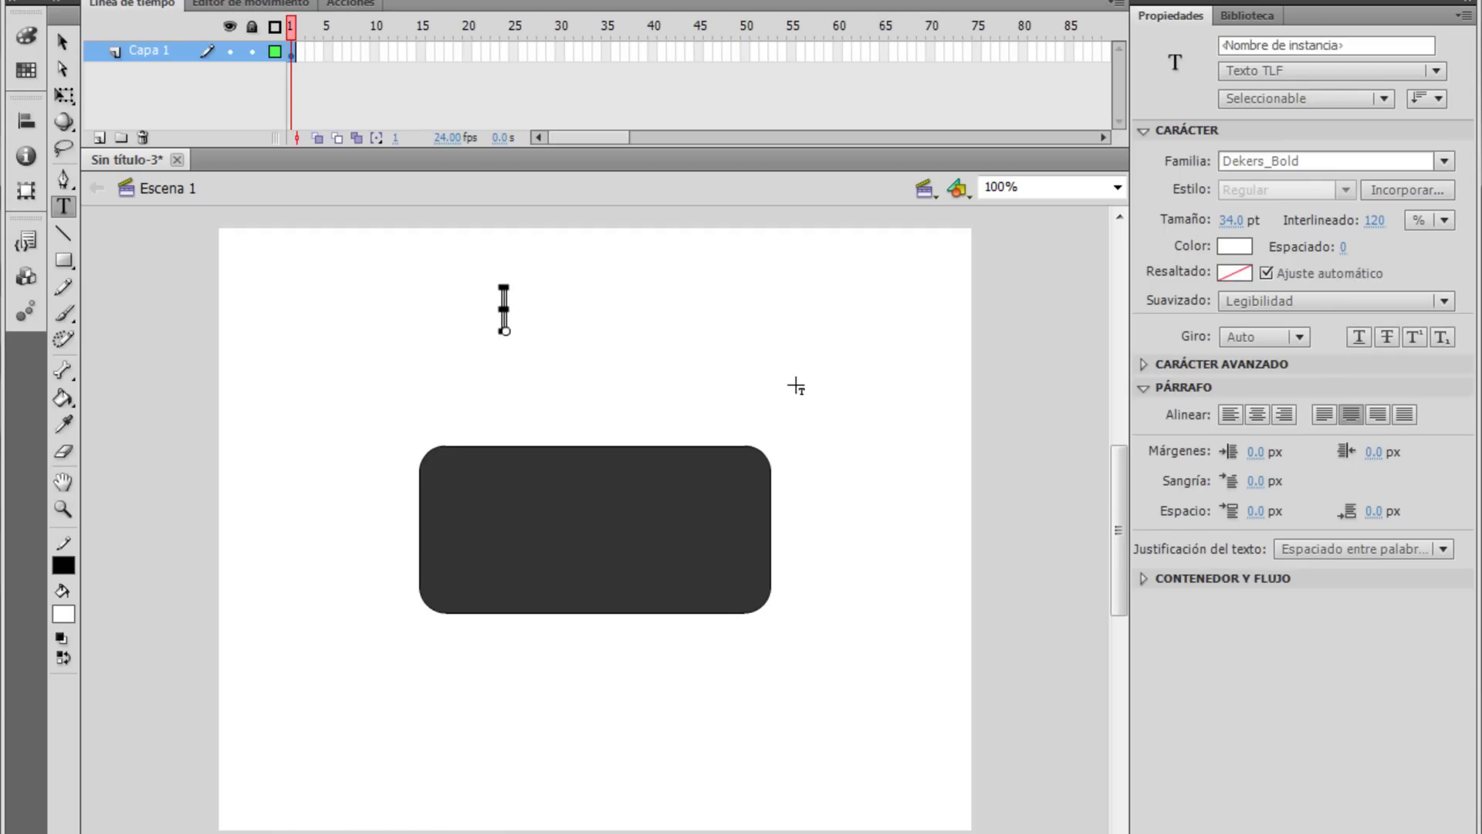
left_click(1235, 247)
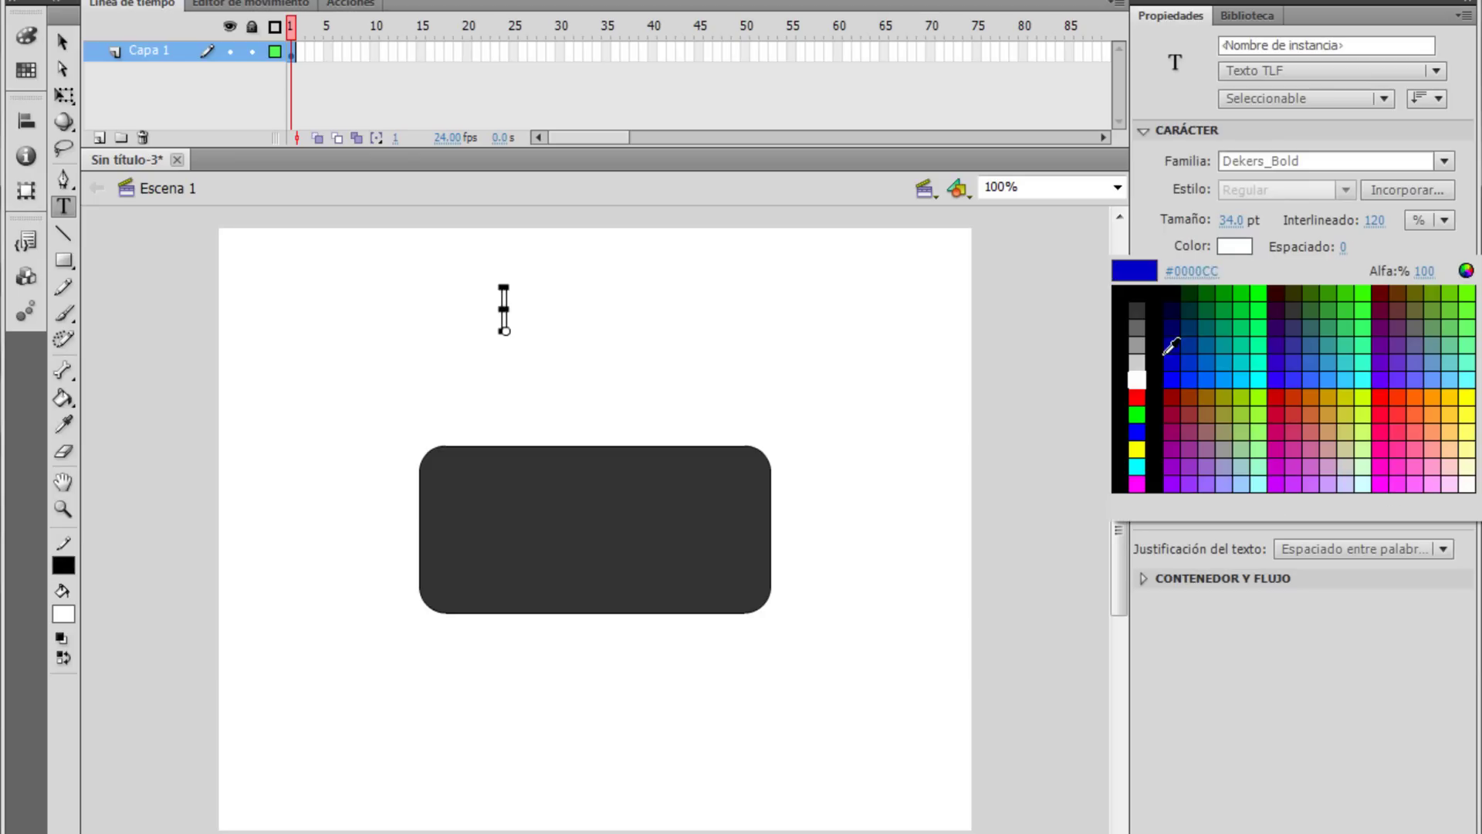
left_click(1146, 312)
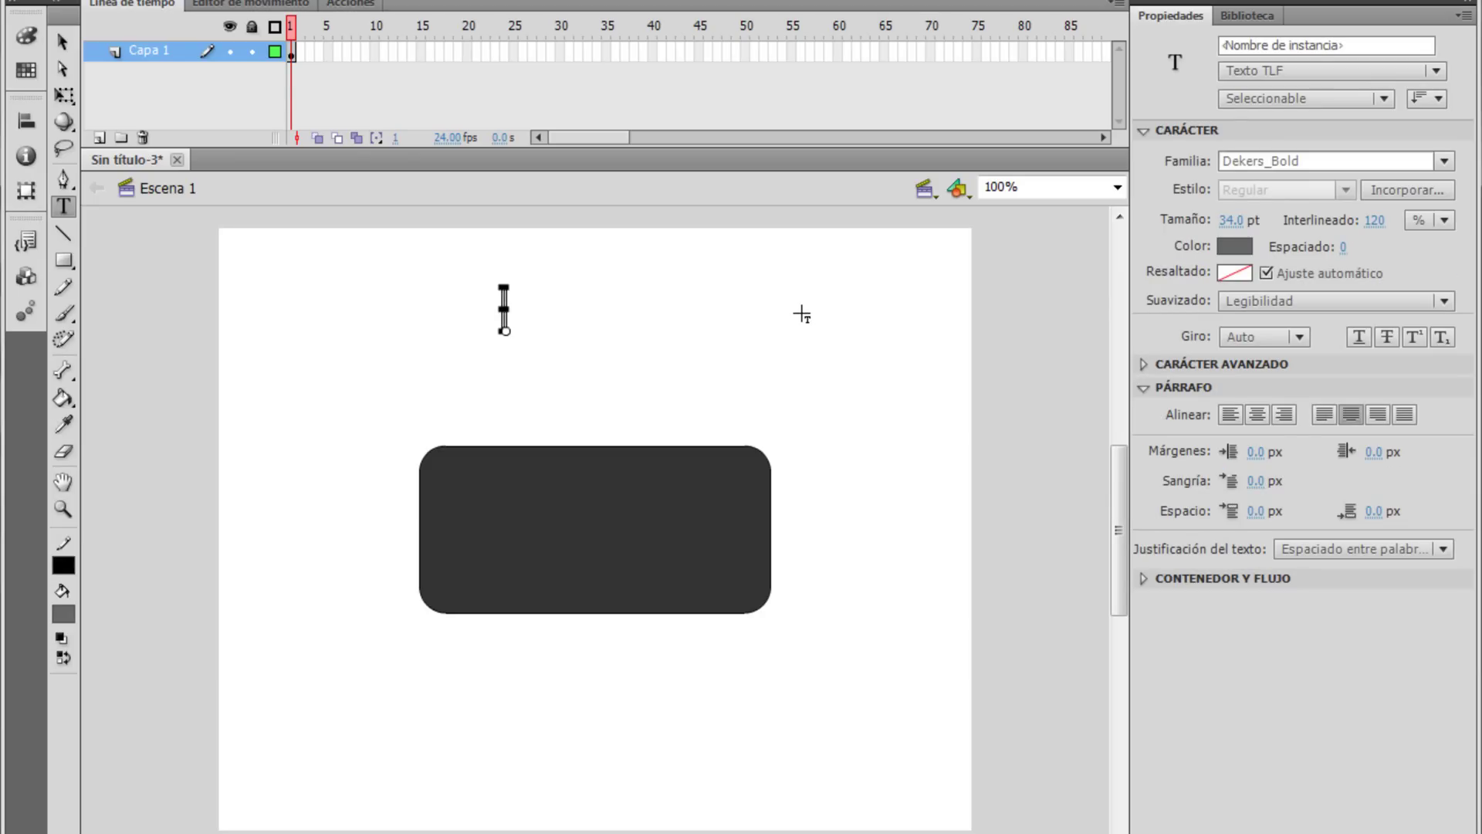
type("No")
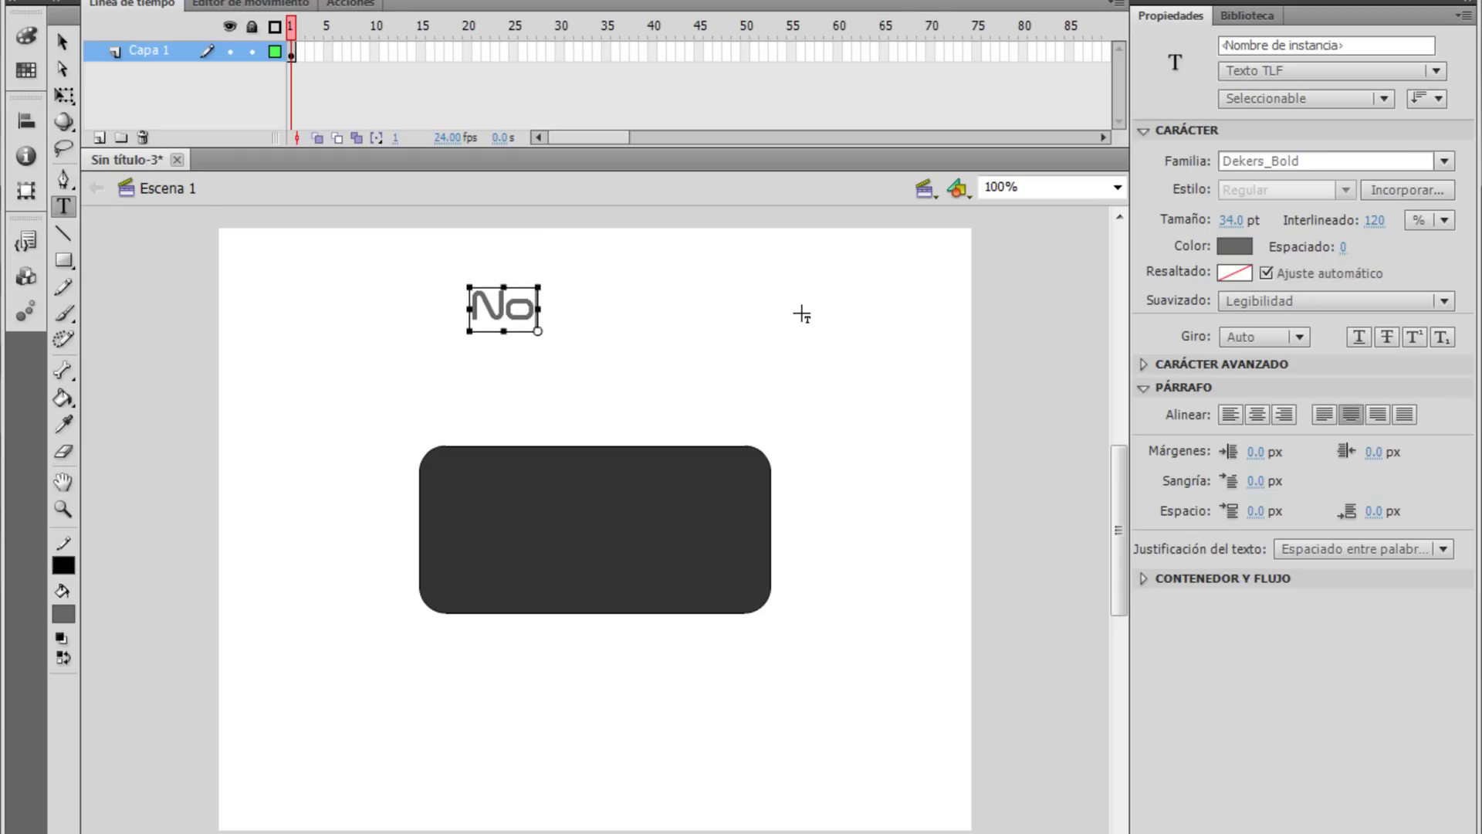
type(" te lo")
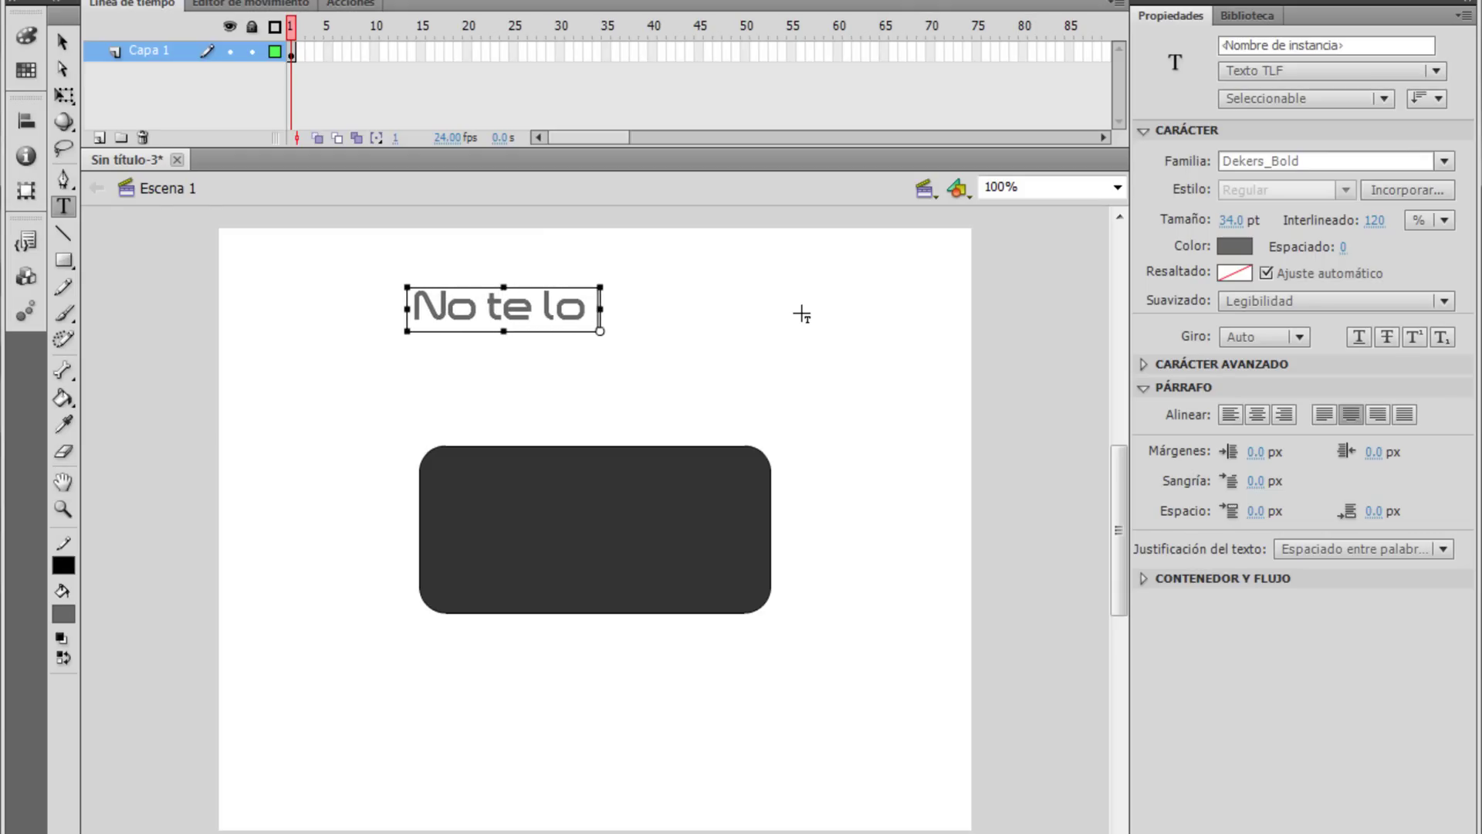
type(" Pierda")
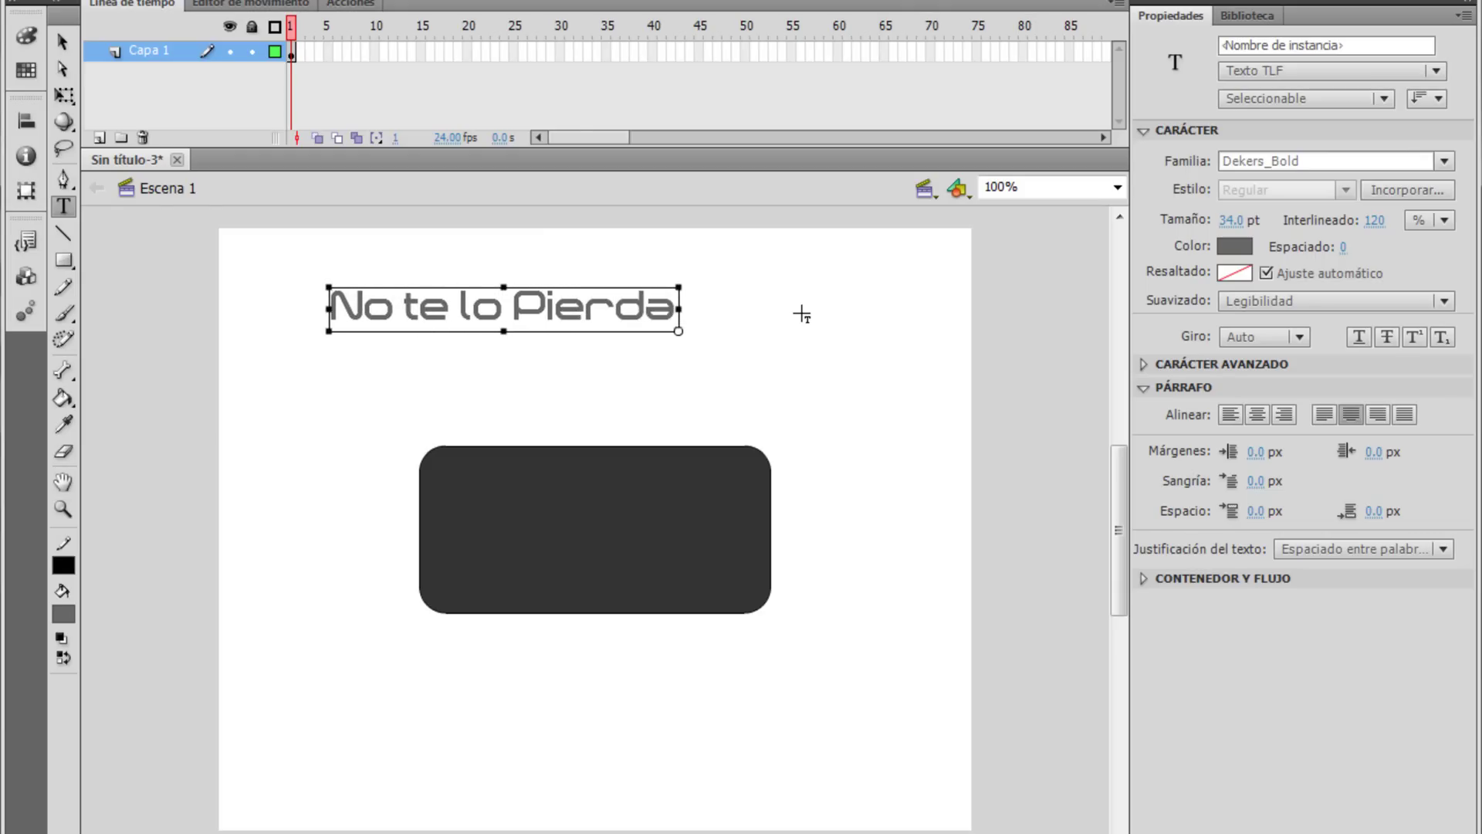
type("s")
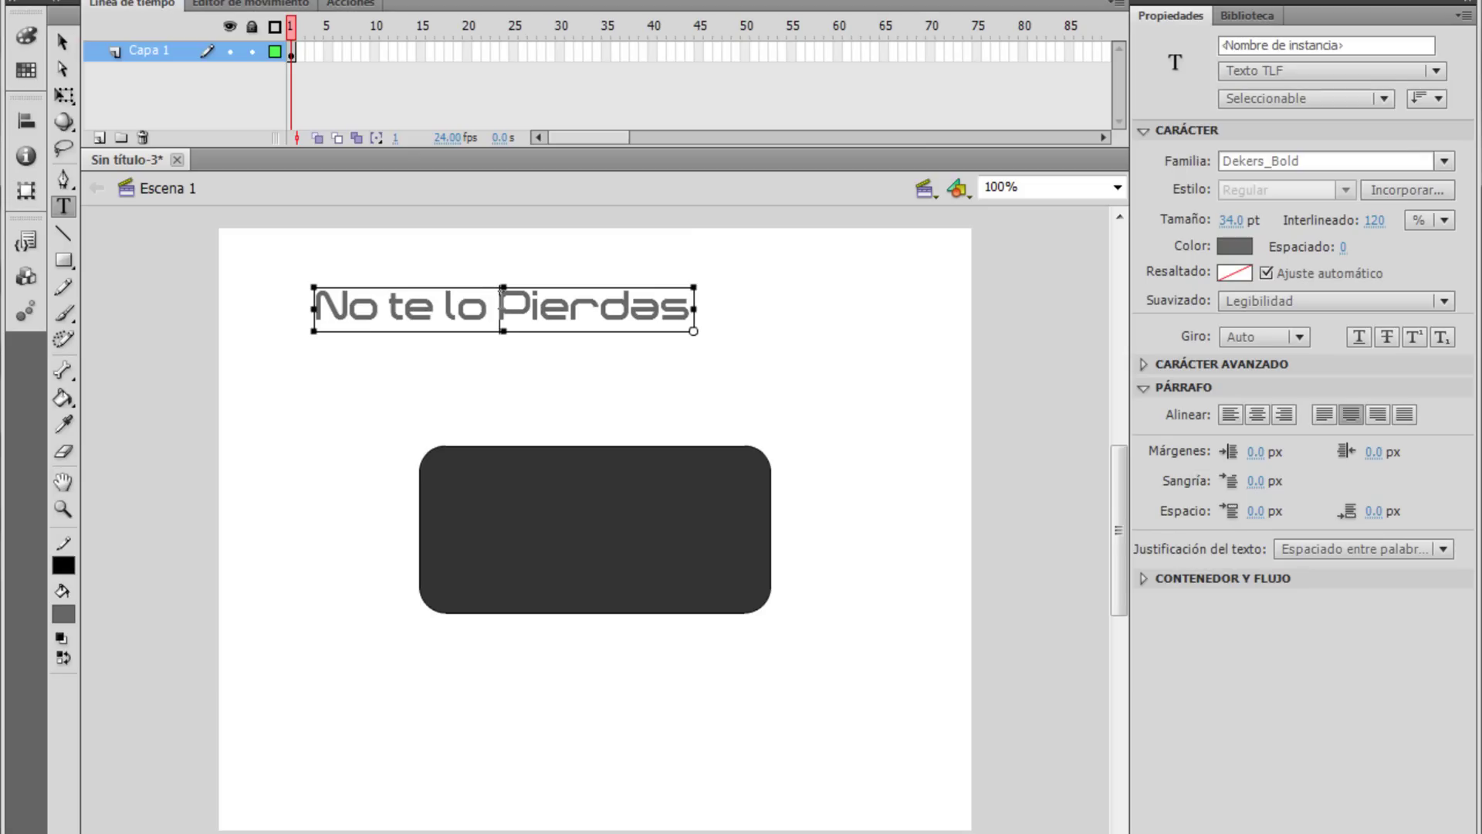
left_click(506, 302)
key("Return")
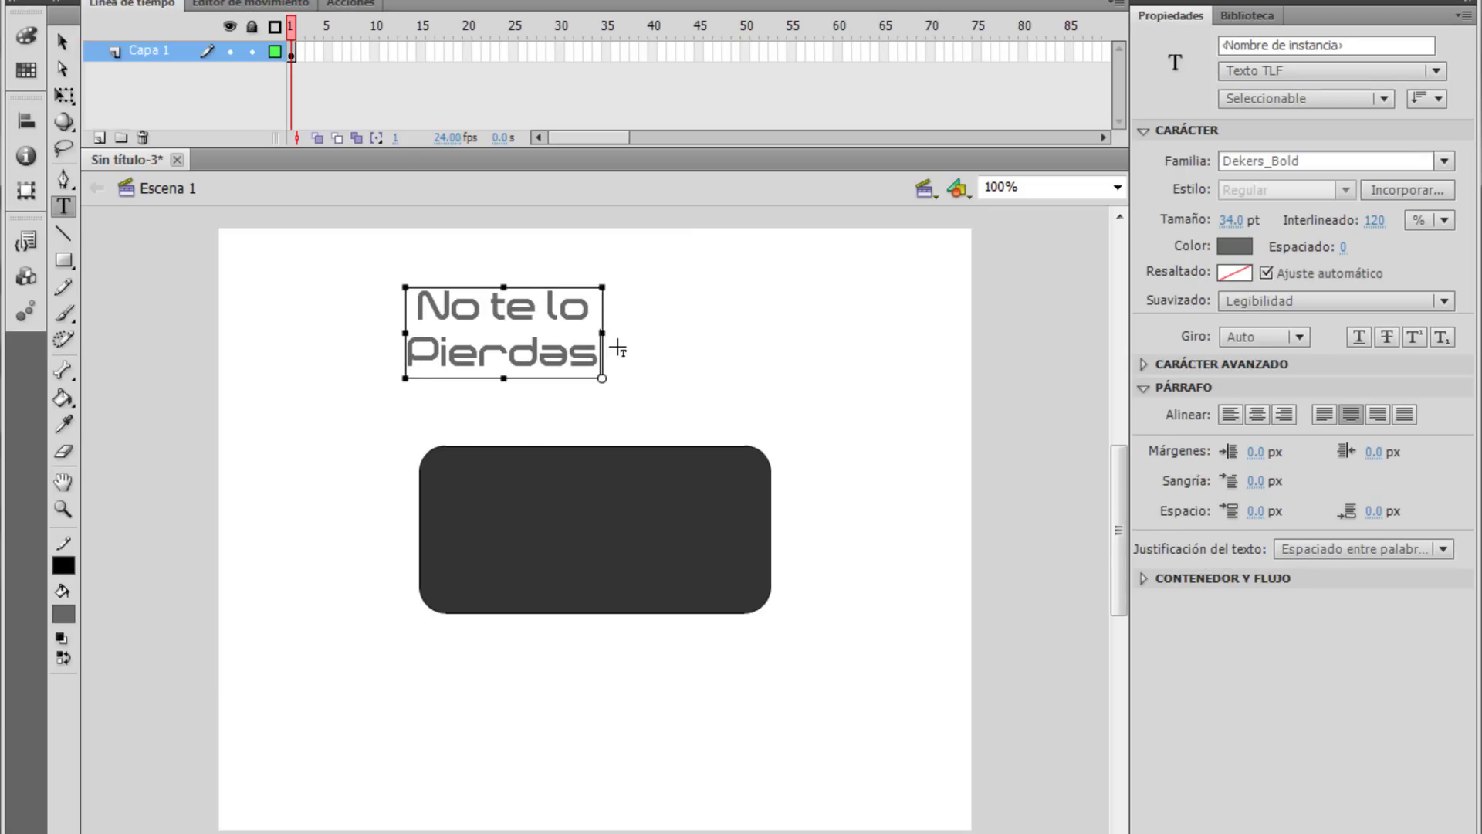
- Finish the grey text as "No te lo Pierdas!", move it below the rounded rectangle to about X 49, Y 380, and colour it white
type("!")
left_click(63, 42)
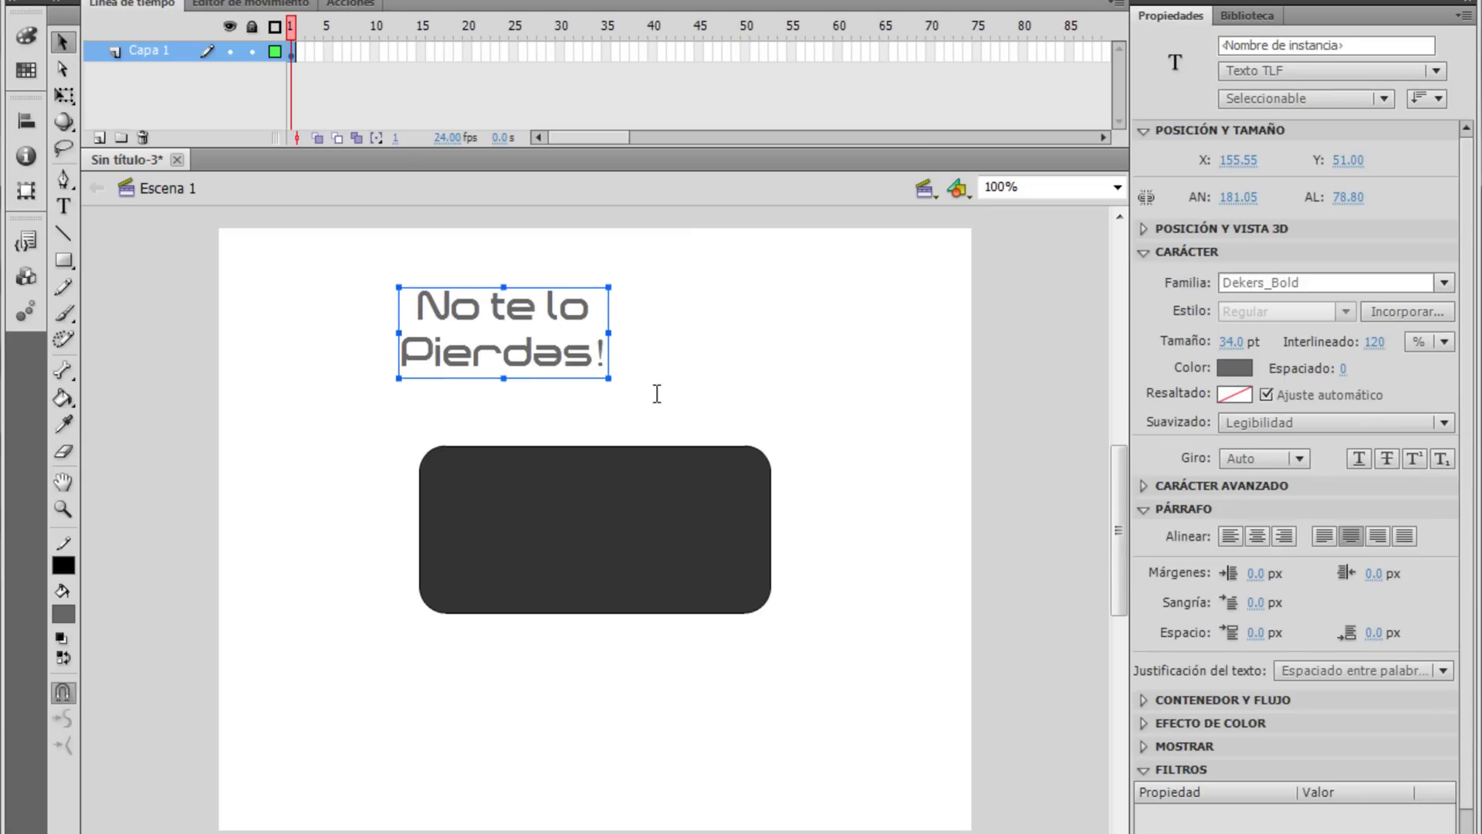
left_click_drag(568, 357, 435, 739)
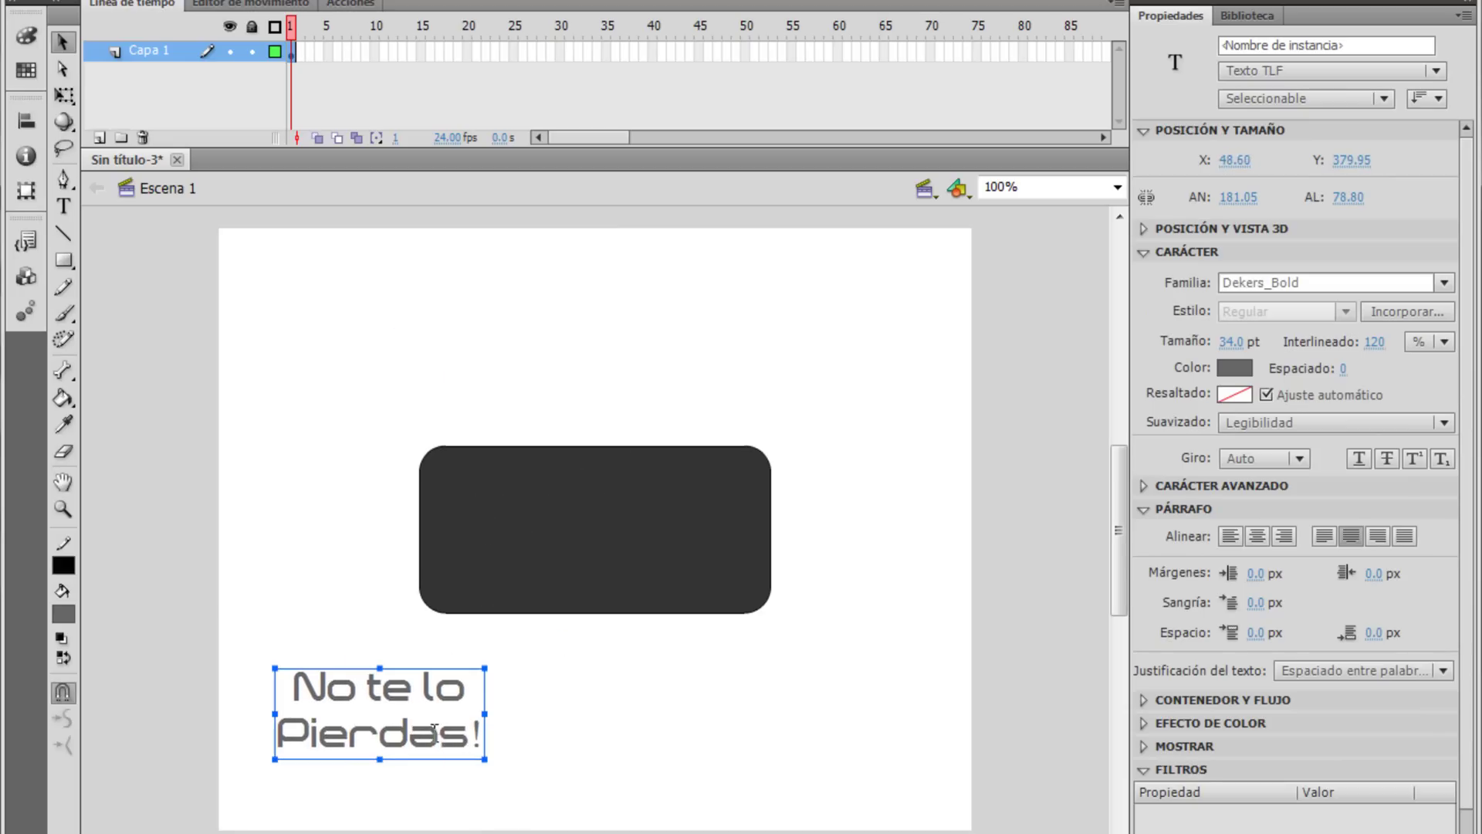
left_click(1234, 368)
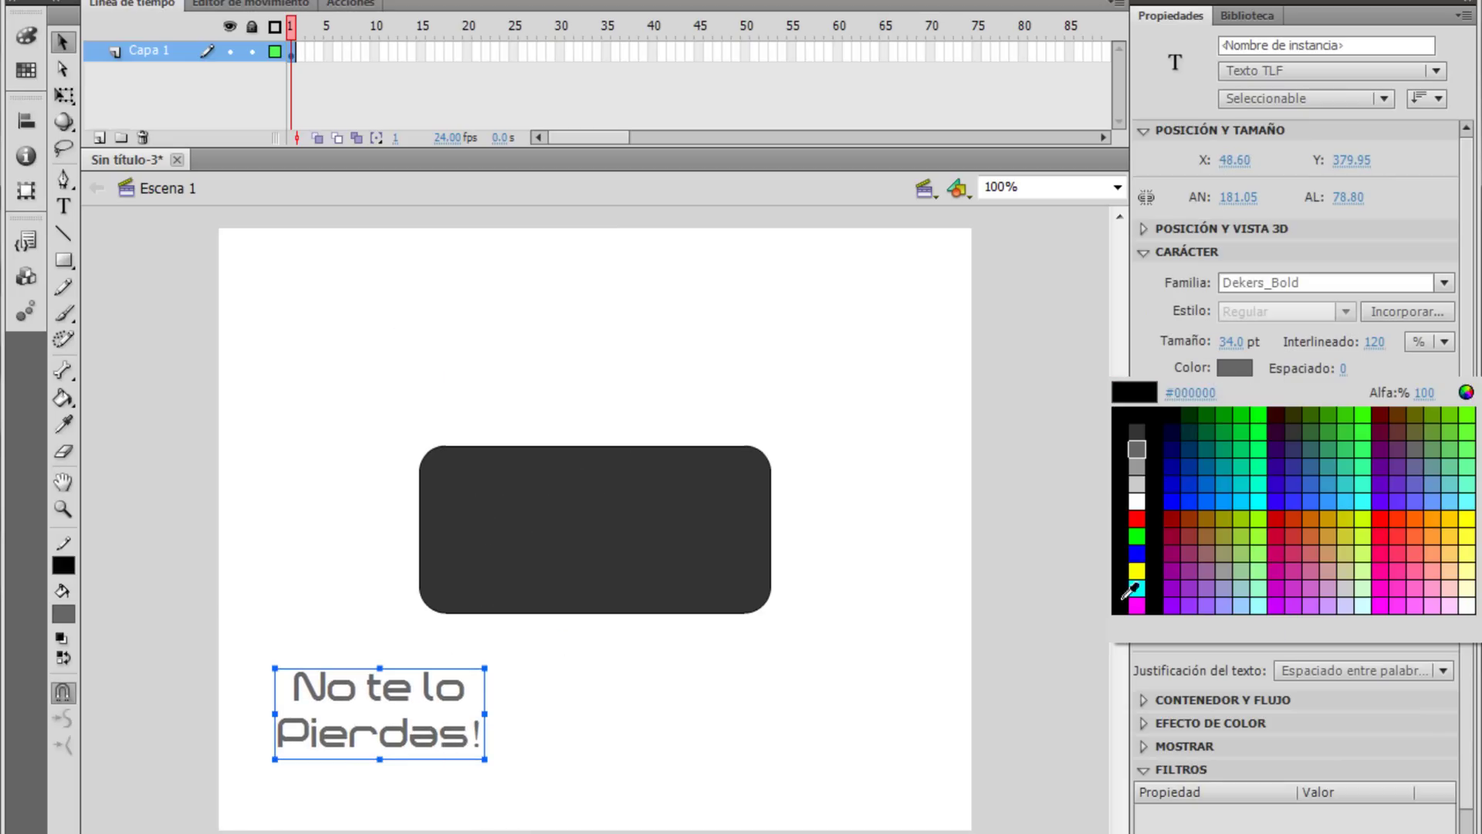
left_click(1137, 502)
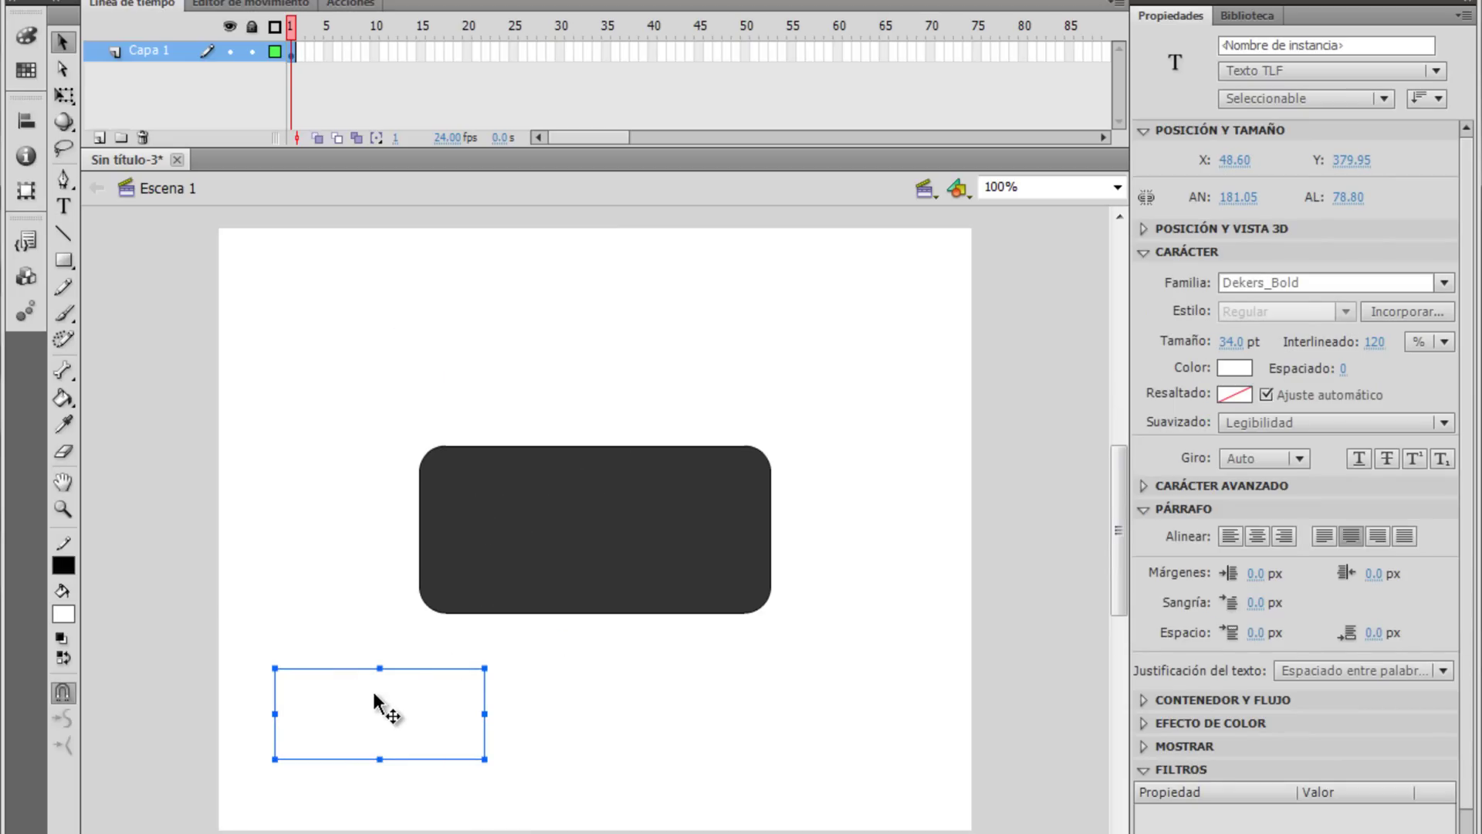
- Convert the white text into a Clip de película symbol named "No te lo Pierda!" and shift it to about X 172, Y 433
key("F8")
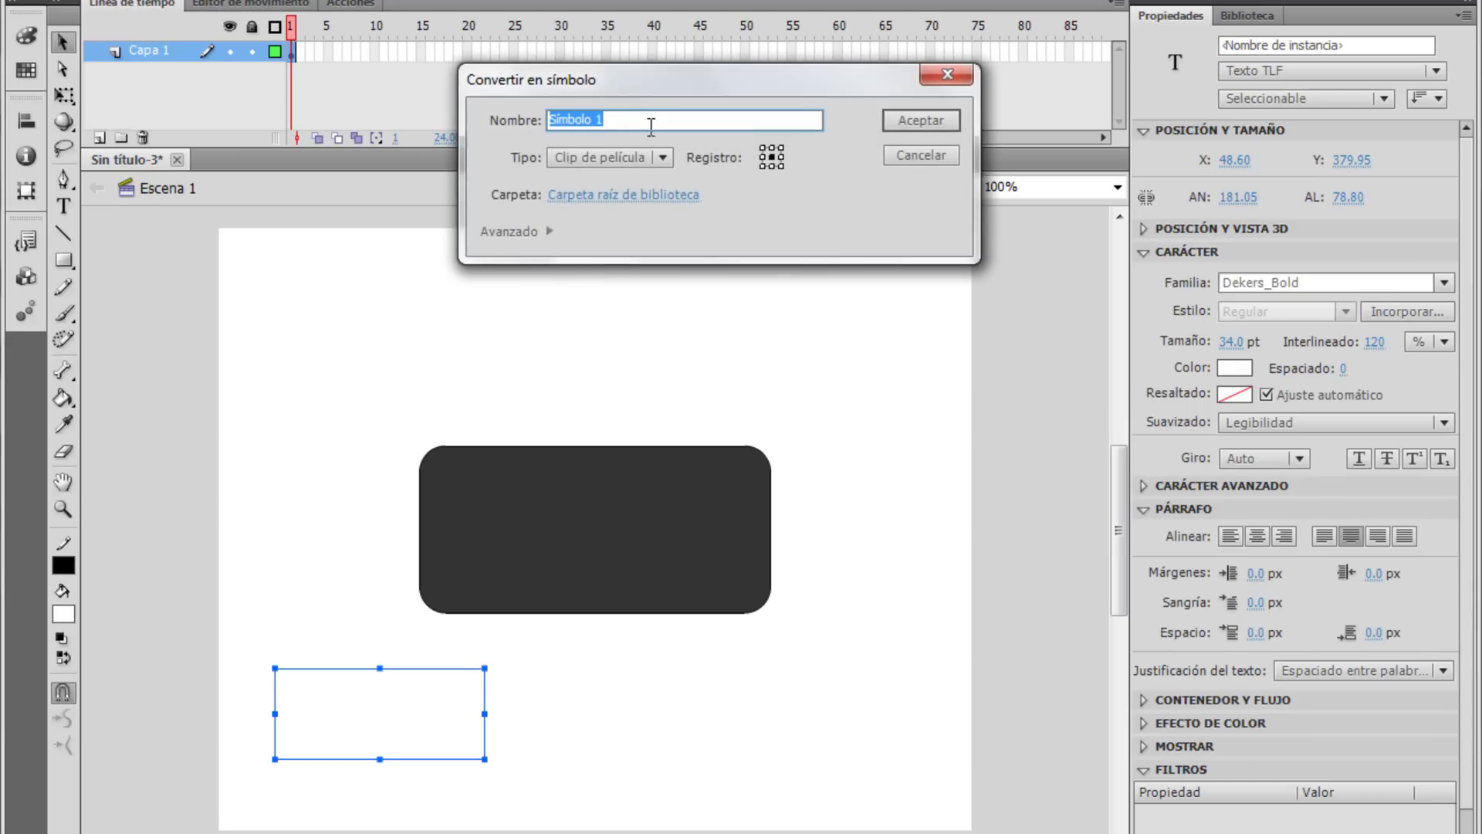
type("No te lo Pier")
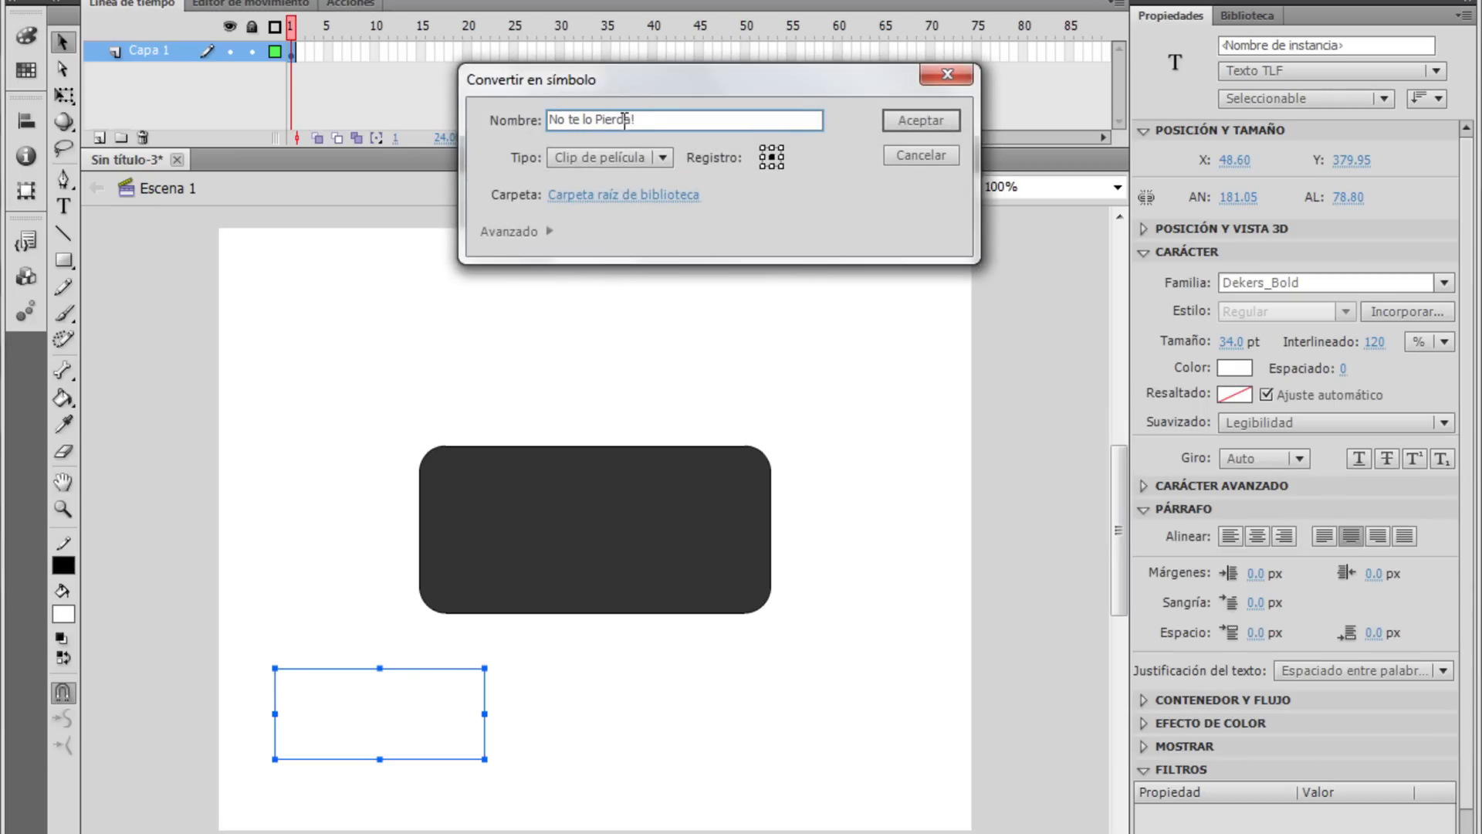
type("da!")
left_click(919, 120)
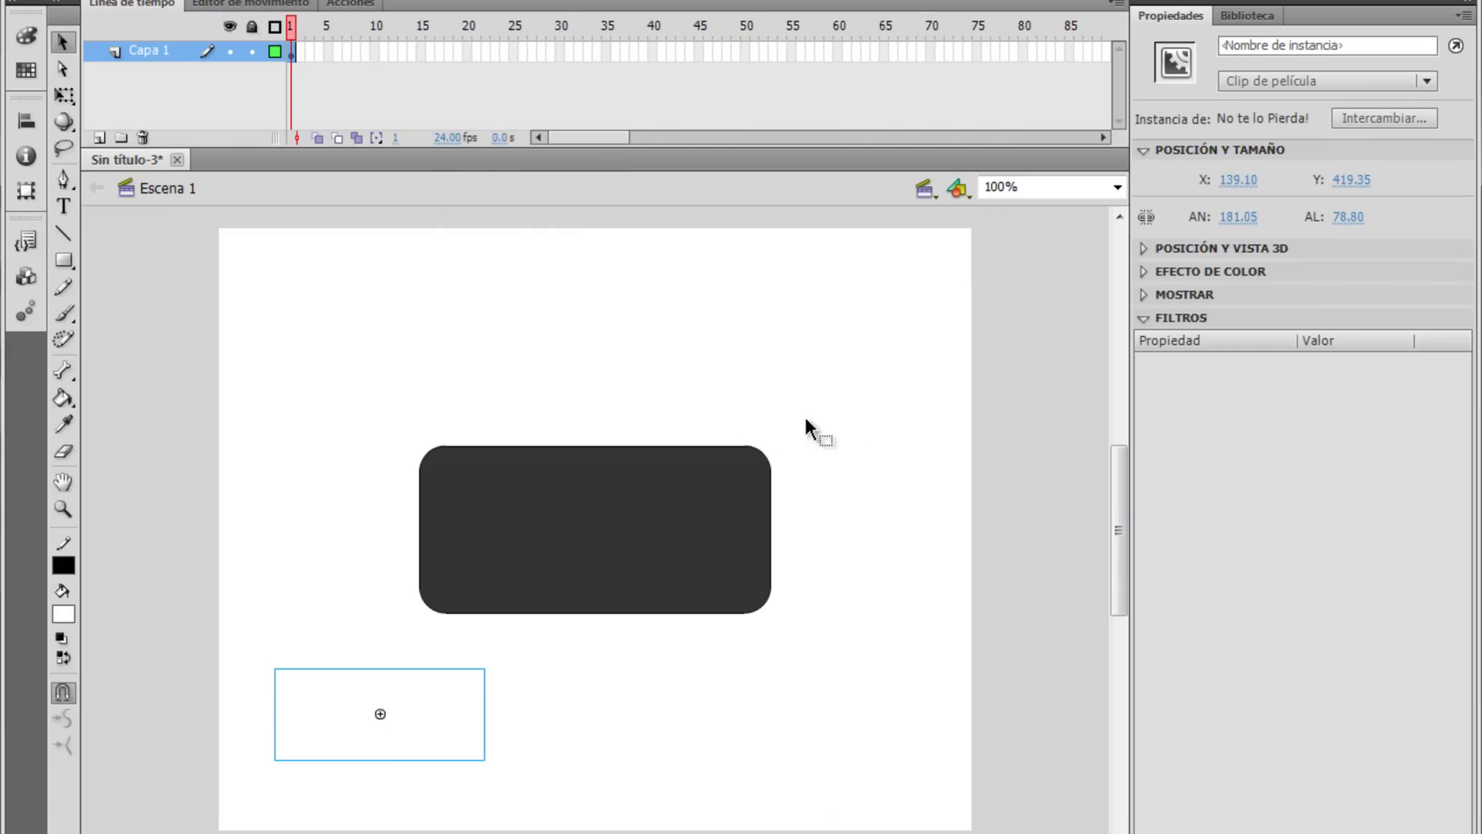
left_click_drag(423, 727, 468, 742)
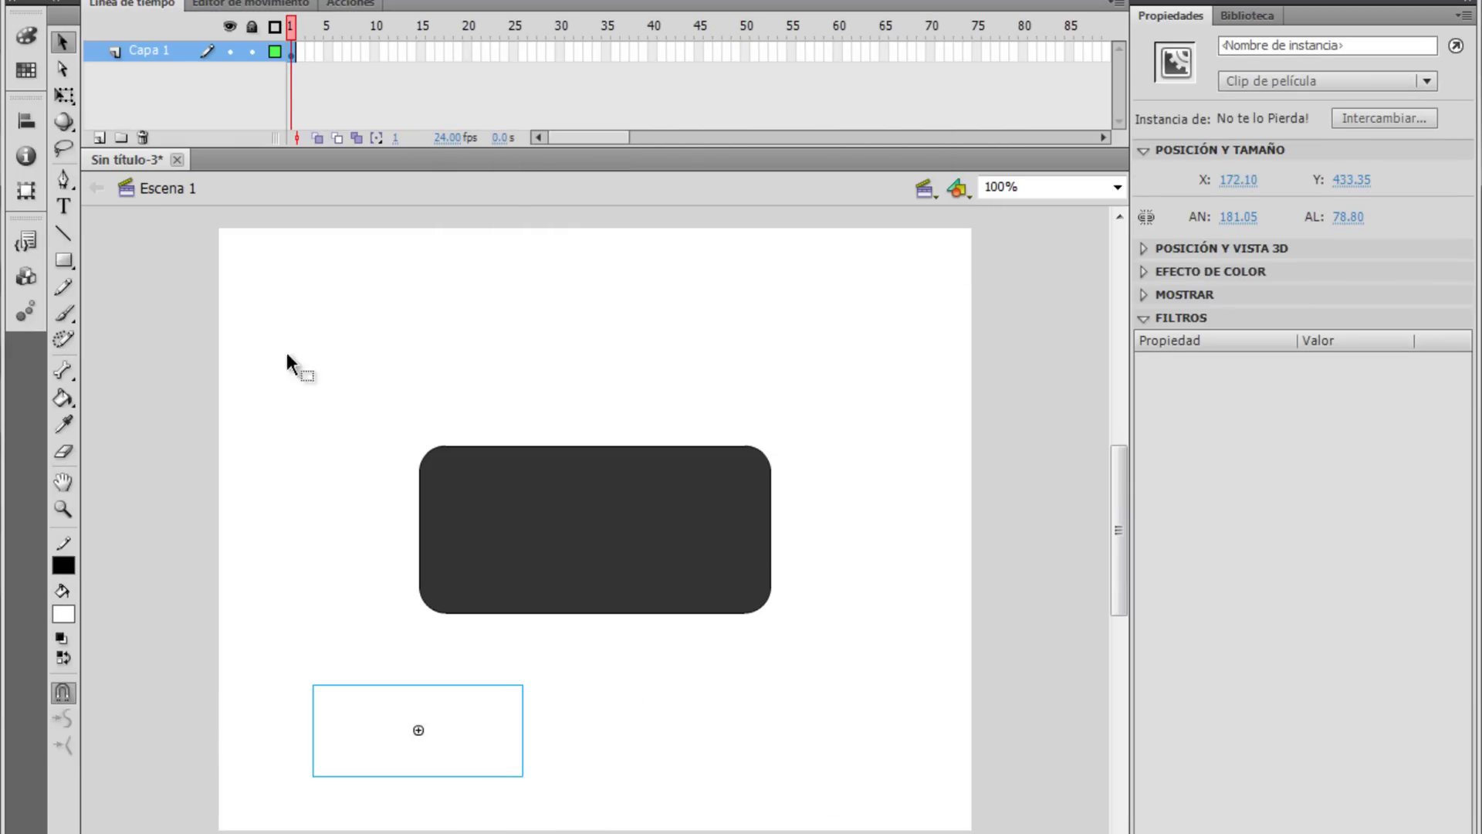
- Add the text "Gracias!" in grey below the rounded rectangle, towards its right side
left_click(71, 206)
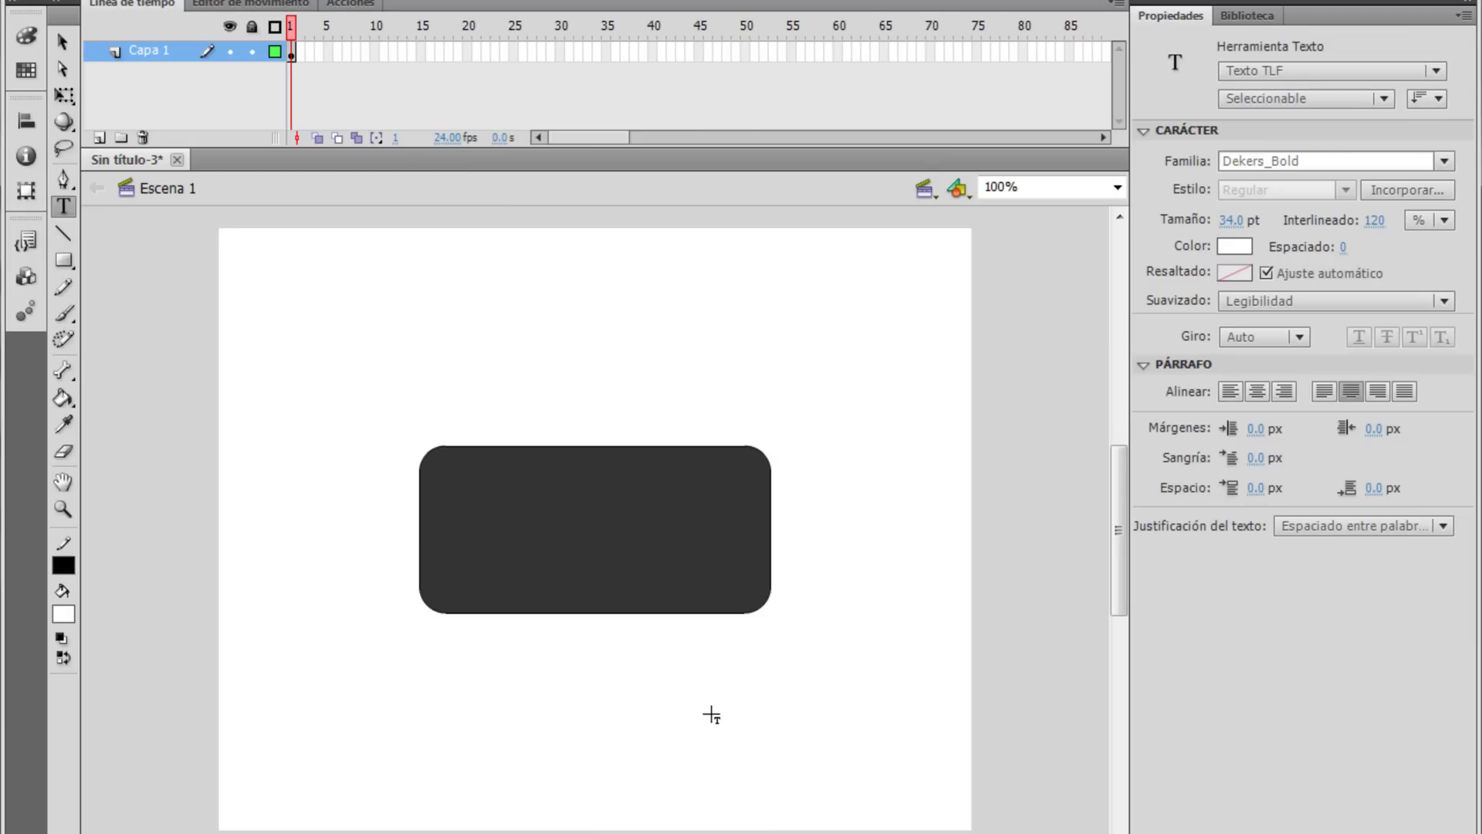
left_click(1234, 248)
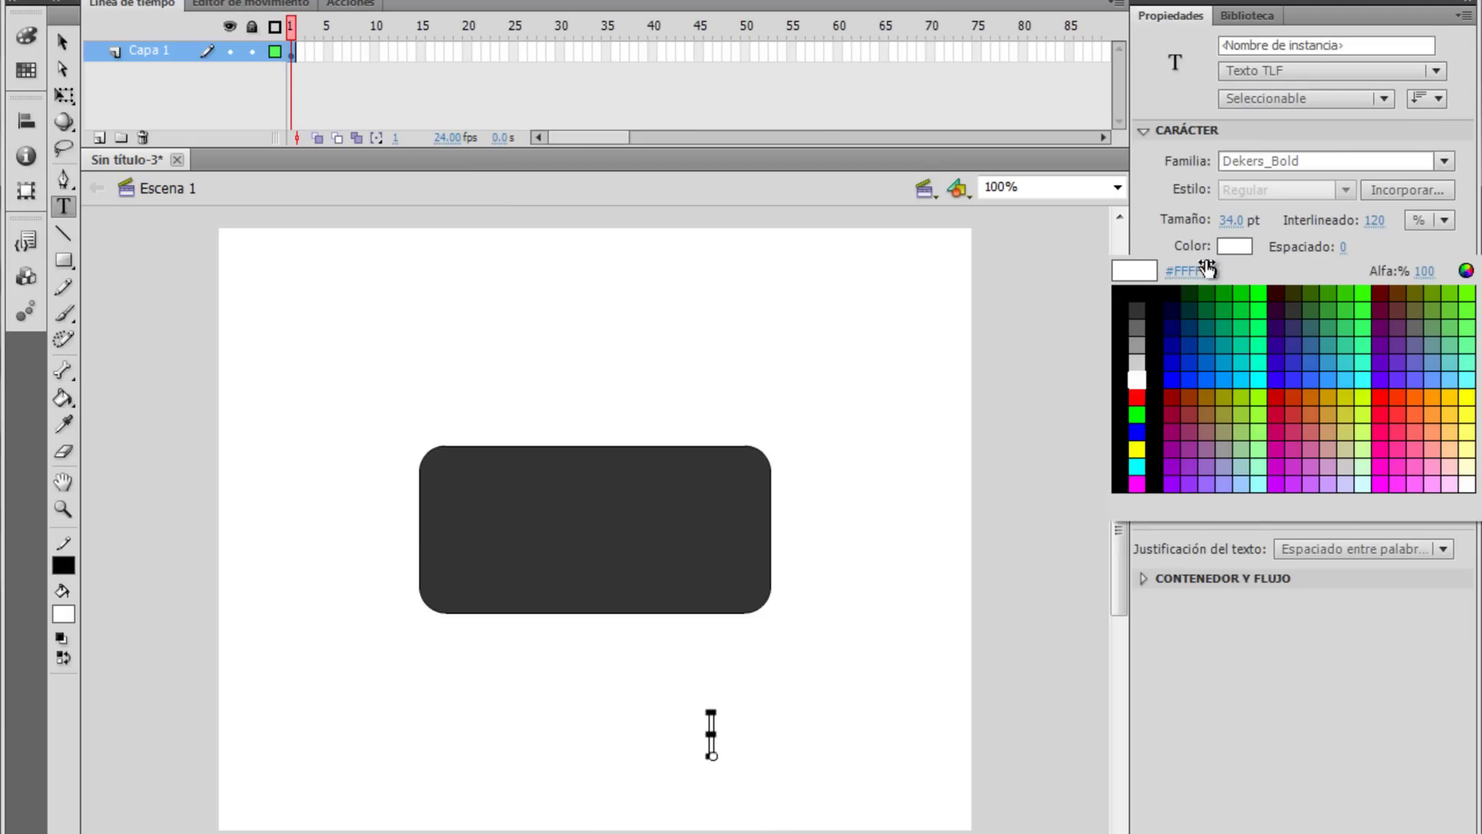
left_click(1150, 332)
type("Gracias!")
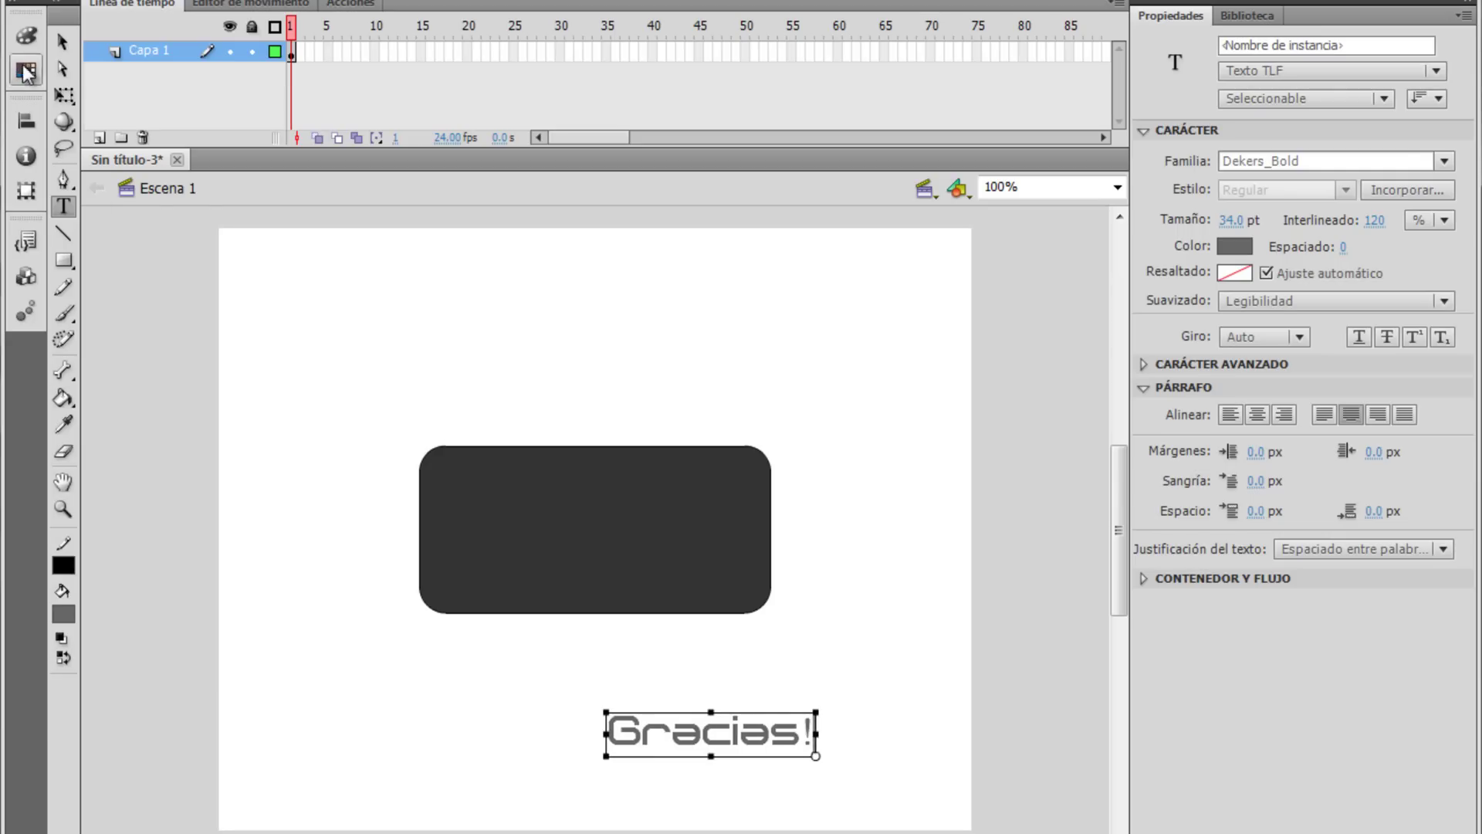
- Move the "Gracias!" text to about X 372, Y 418 and colour it white
left_click(64, 42)
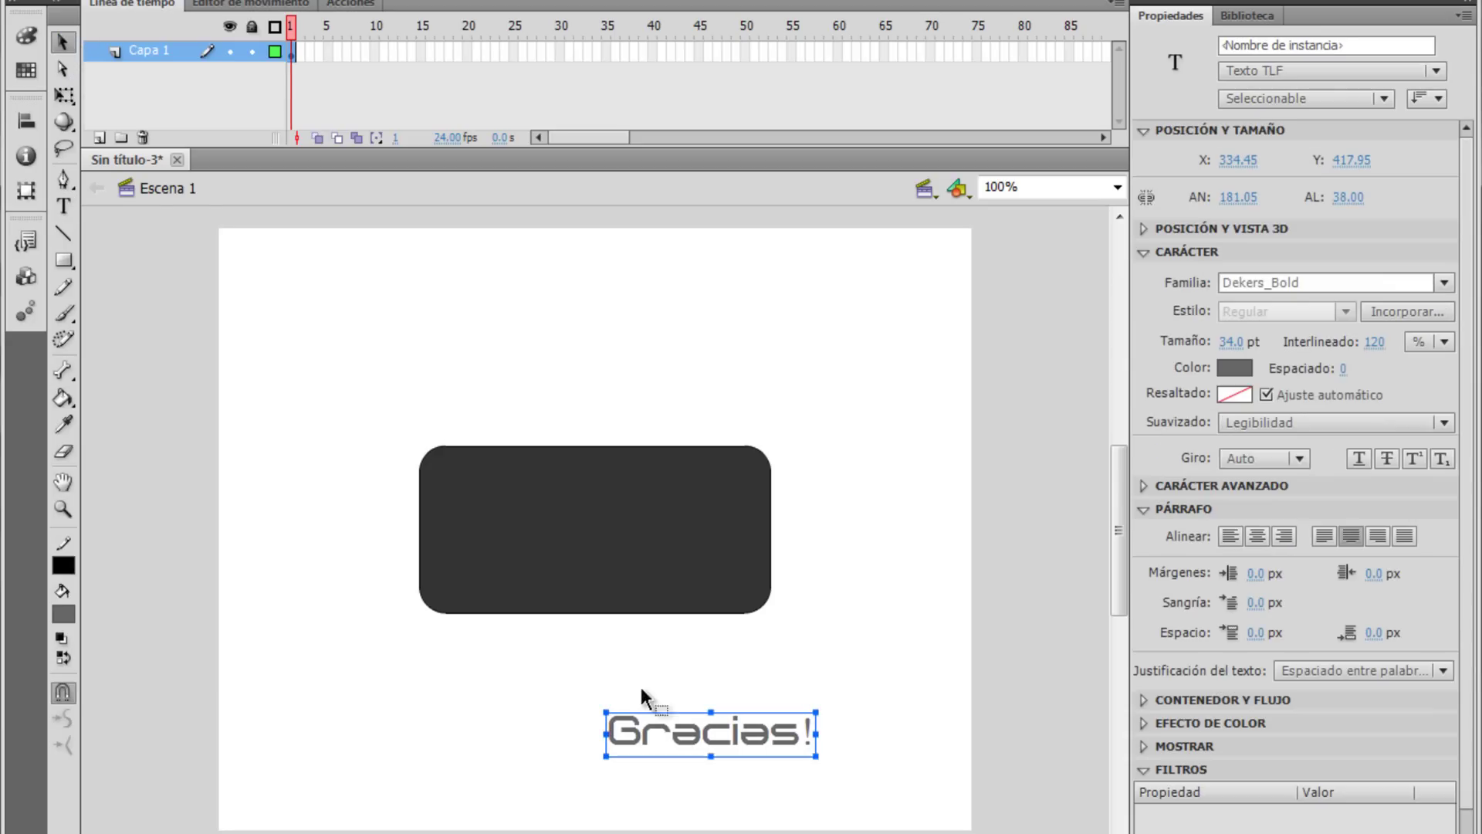
left_click_drag(783, 748, 828, 747)
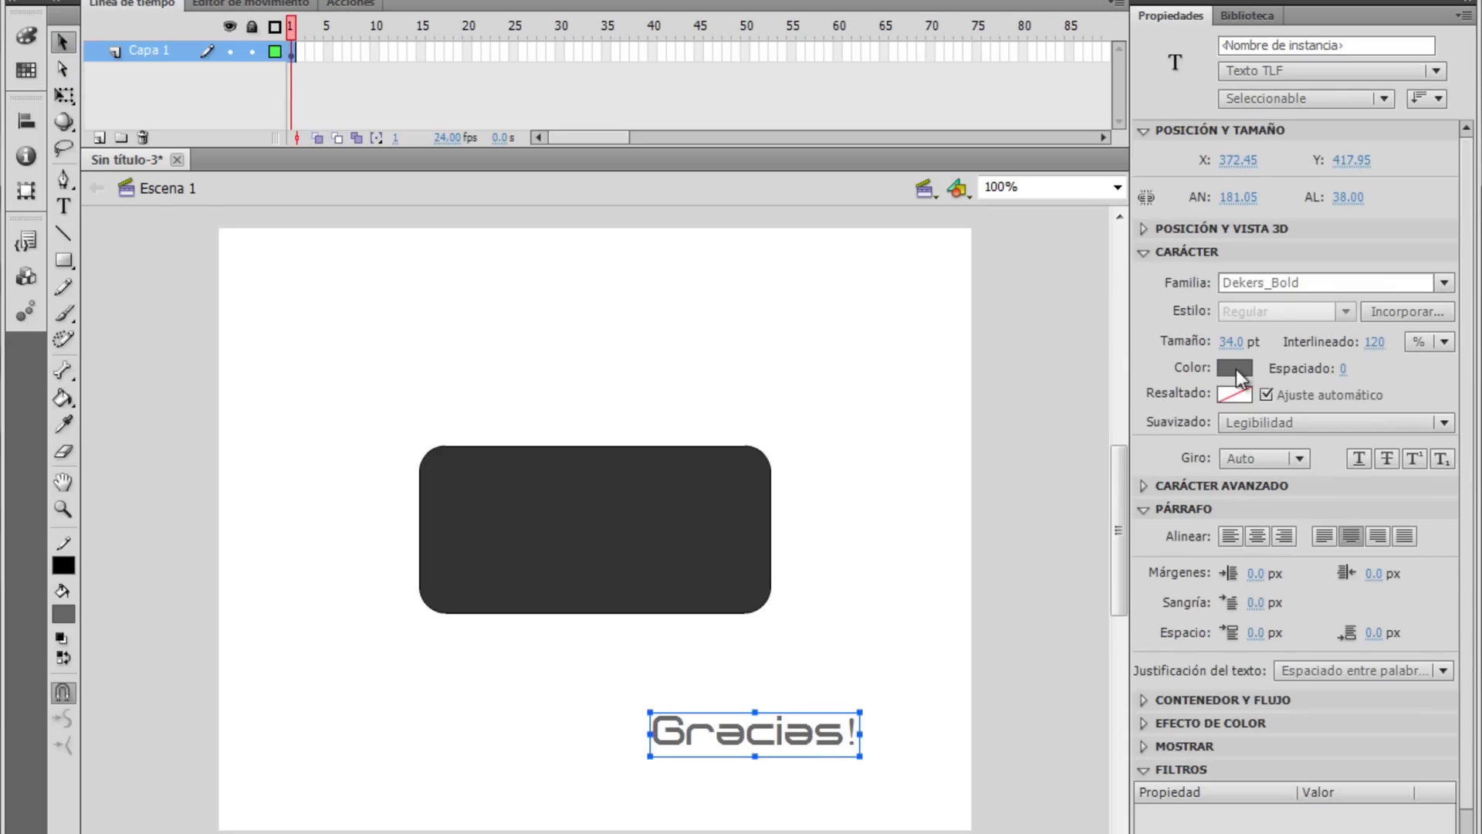
left_click(1235, 369)
left_click(1143, 482)
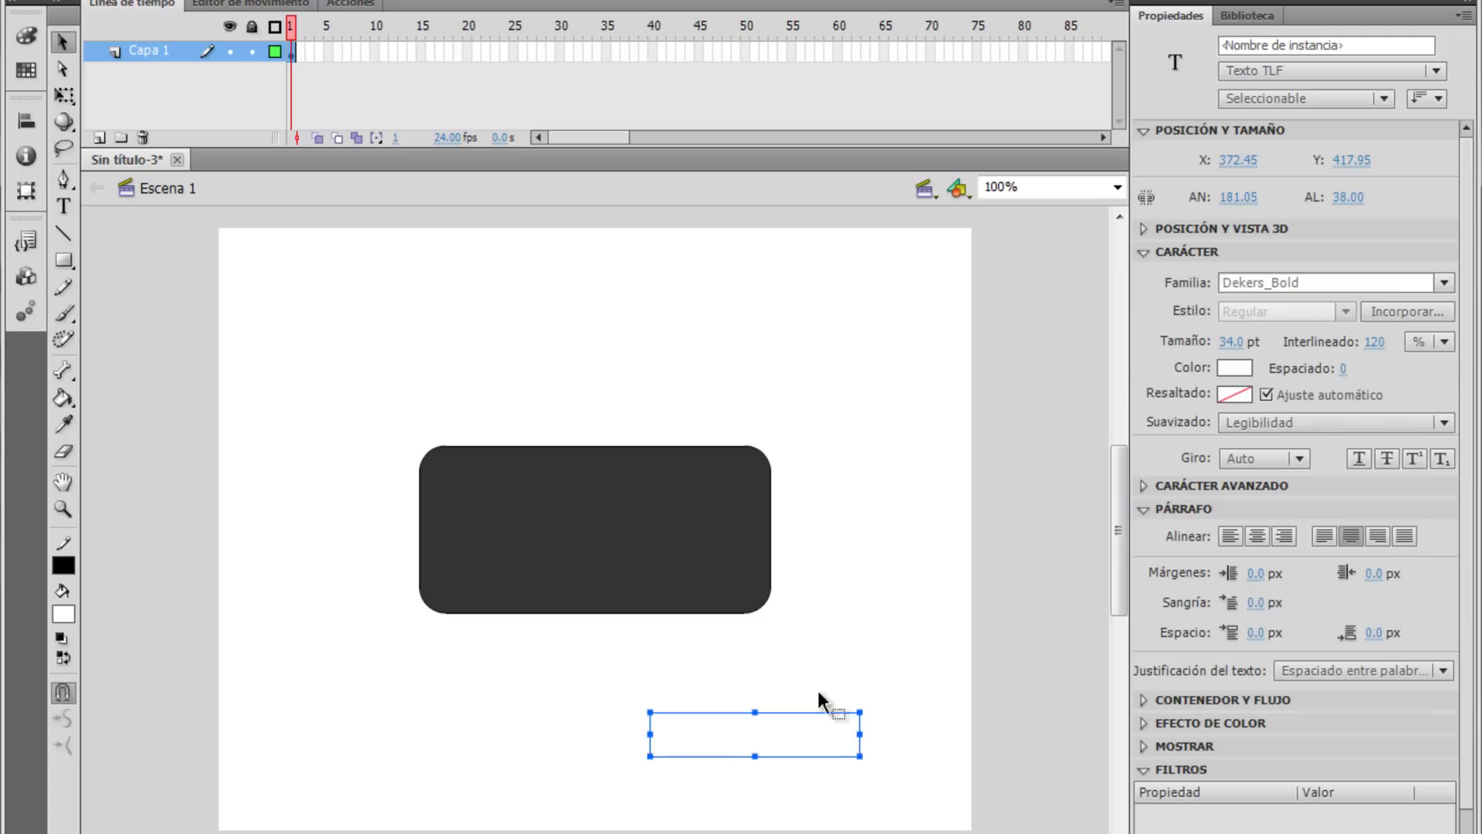
- Convert the white text into a Clip de película symbol named "Gracias!", shift it slightly right and deselect it
key("F8")
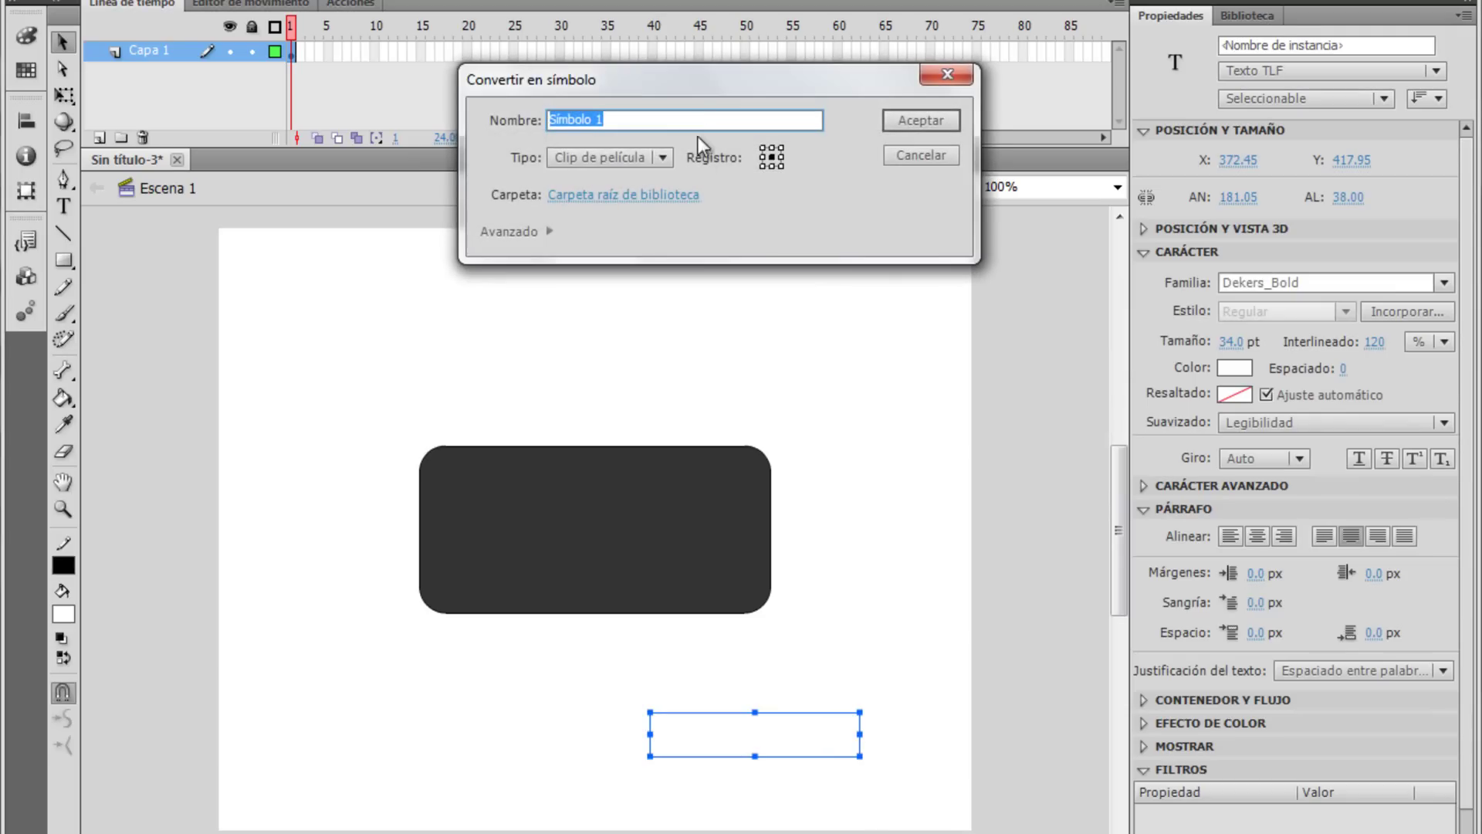
type("Gracias!")
left_click(924, 116)
left_click_drag(797, 723, 831, 723)
left_click(874, 592)
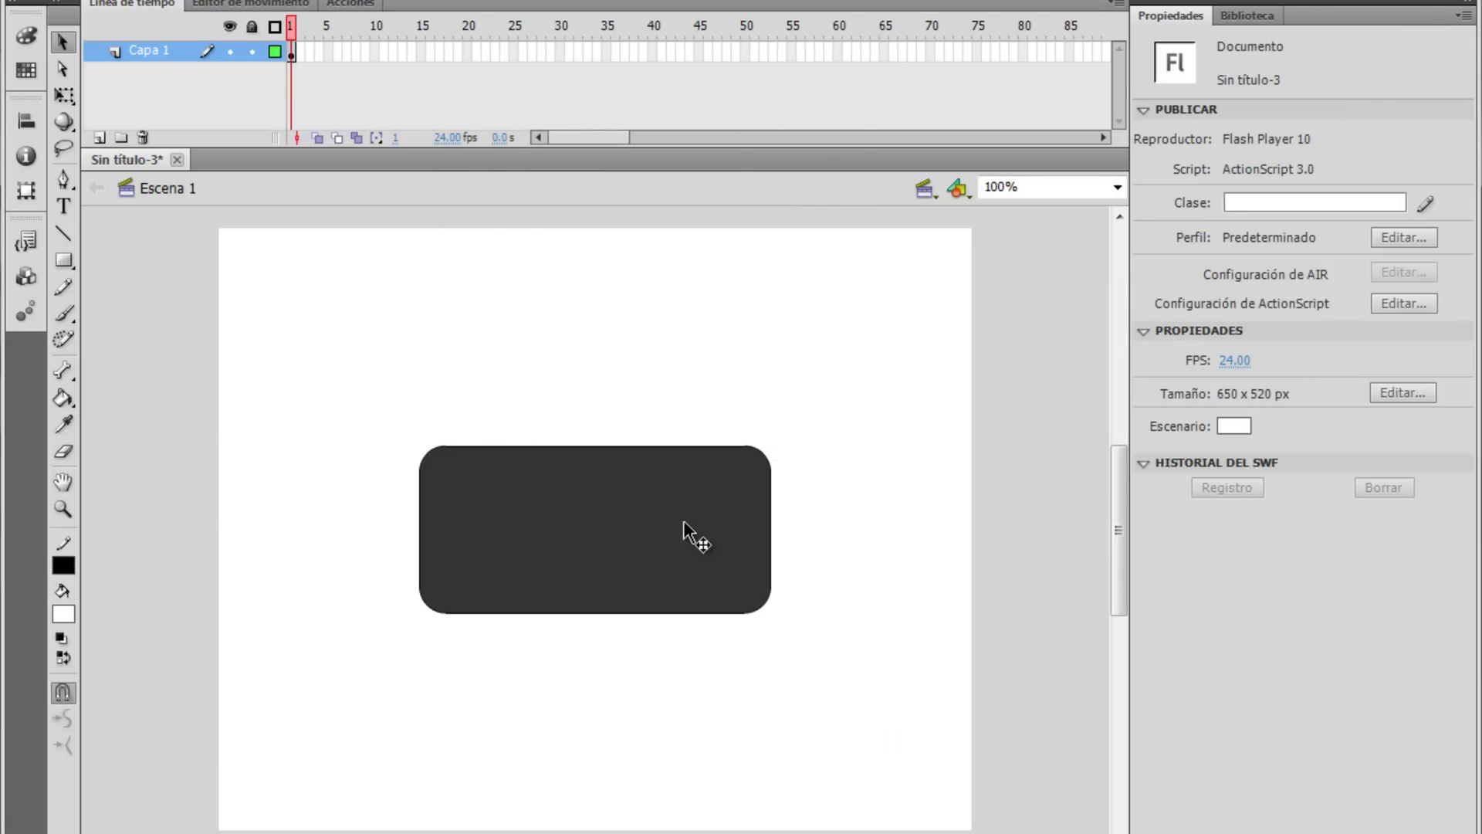
- Open the rounded rectangle's Boton symbol for editing and go through its button state frames up to Sobre
left_click(626, 531)
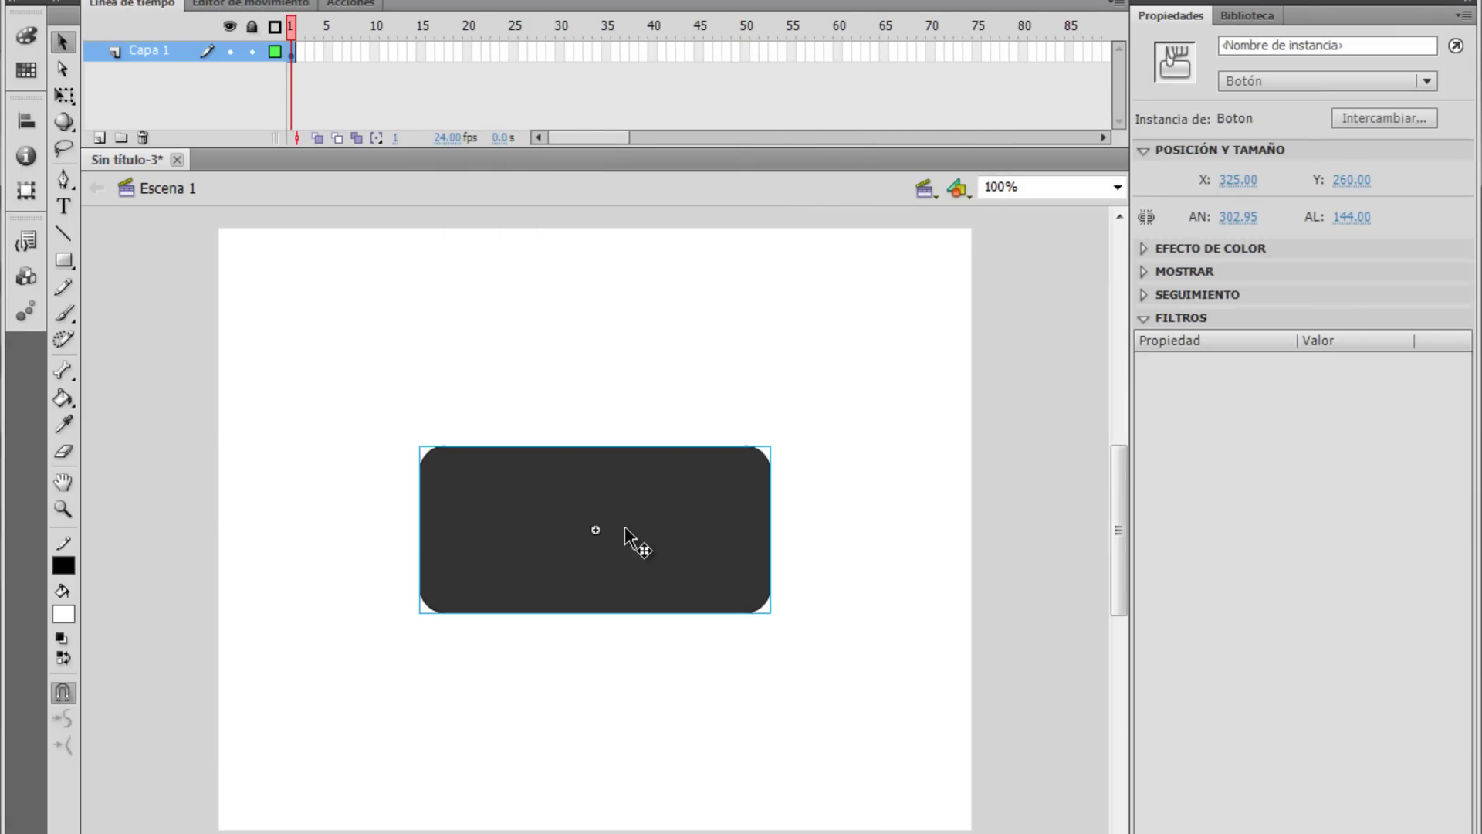
double_click(686, 522)
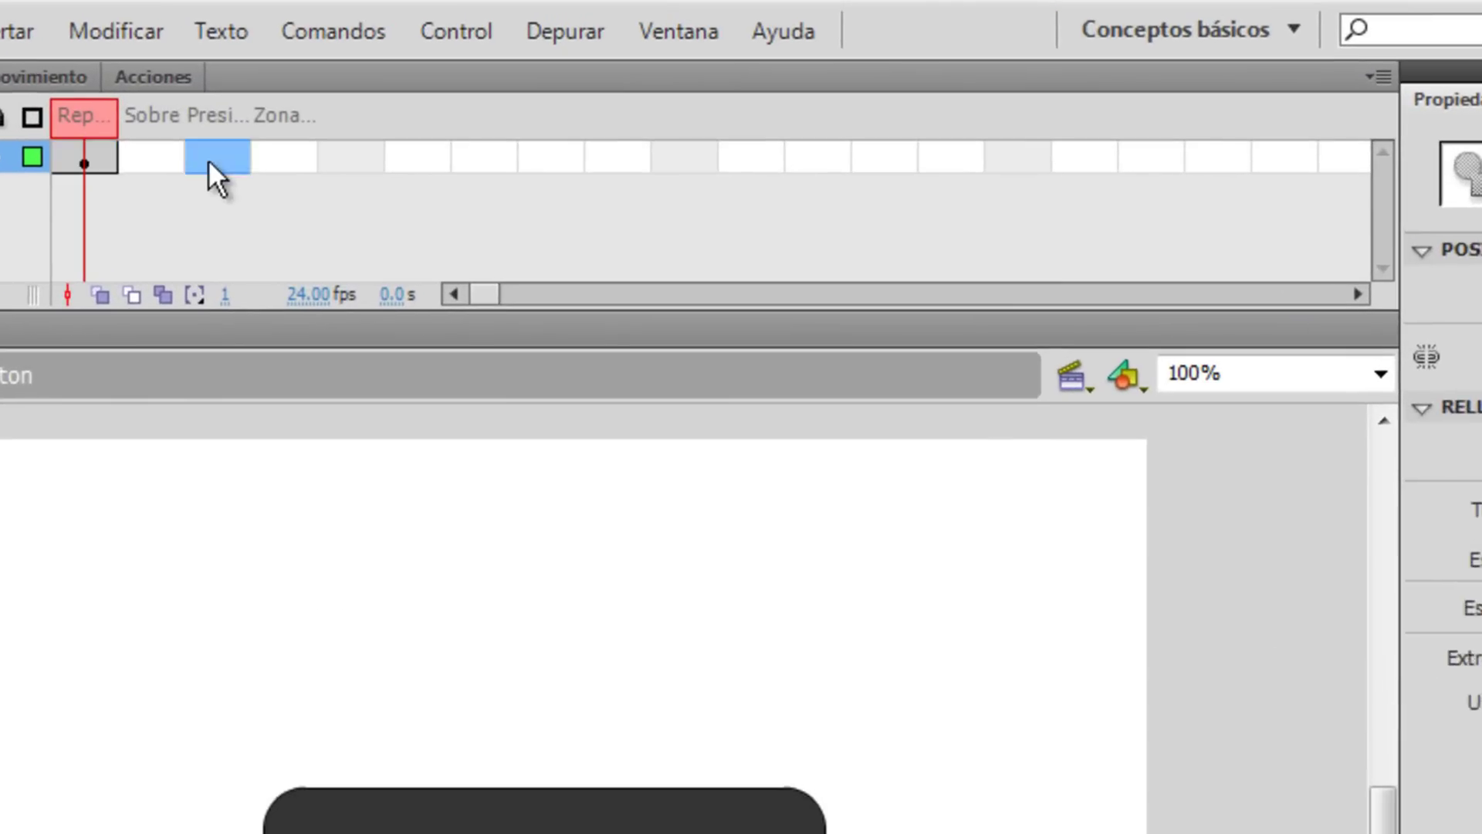
left_click(352, 55)
left_click(267, 151)
left_click(85, 157)
left_click(152, 157)
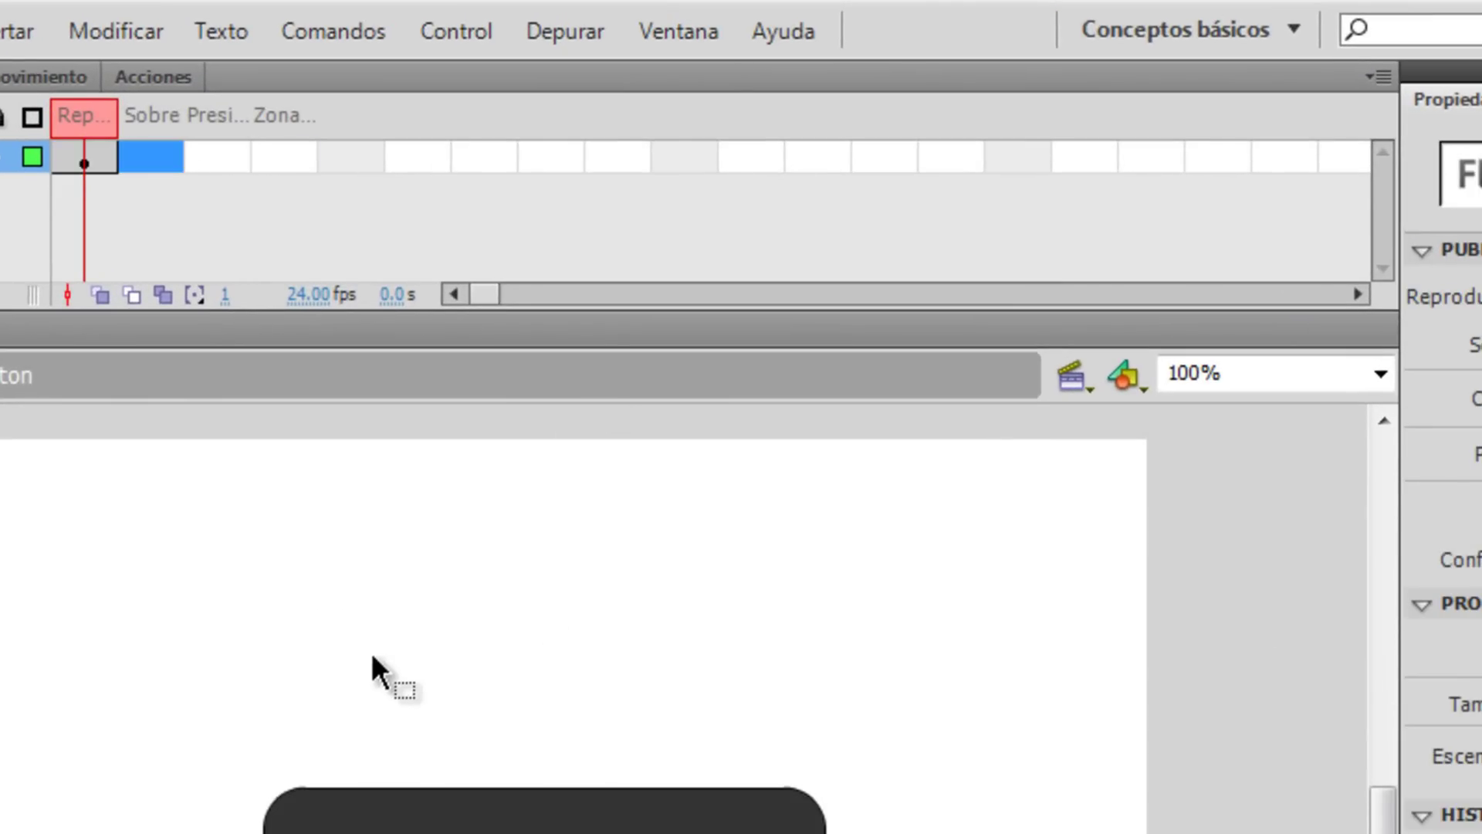
left_click(1025, 718)
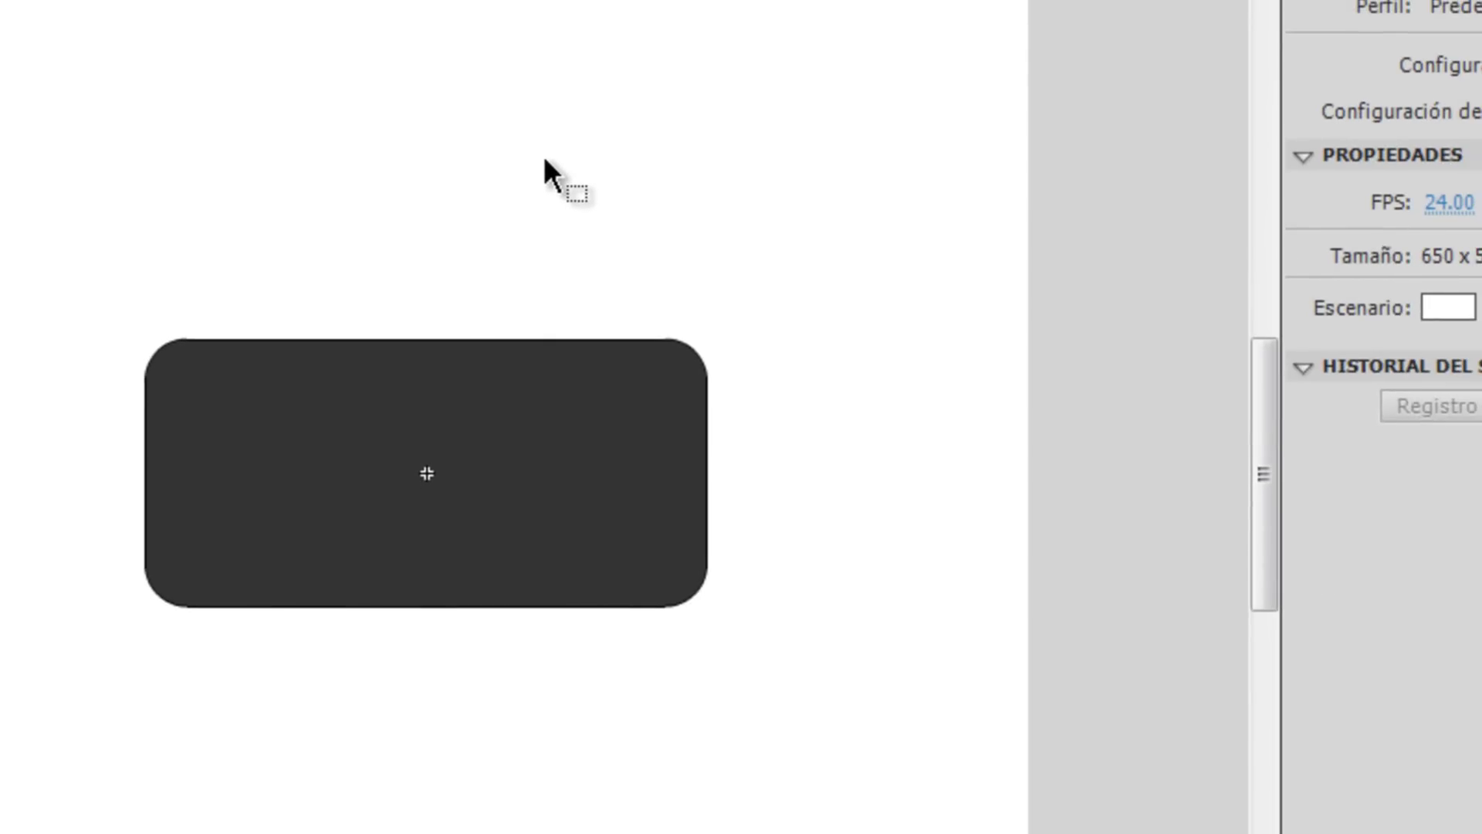
- Place the "Pulsa Aqui!" clip from the library at the centre of the rounded rectangle in the button's first state
double_click(427, 474)
left_click(144, 144)
double_click(427, 473)
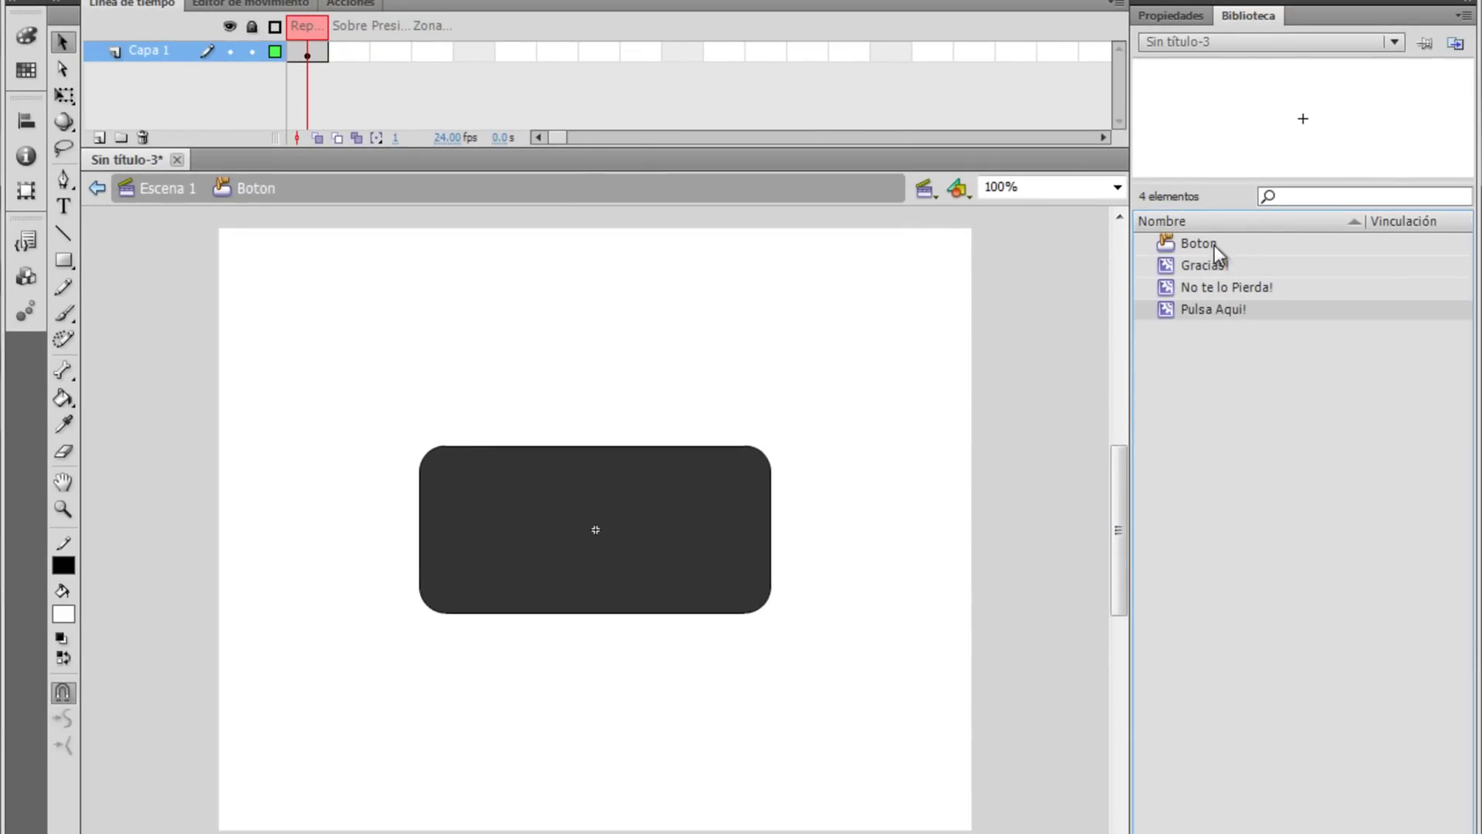
left_click_drag(1291, 102, 635, 537)
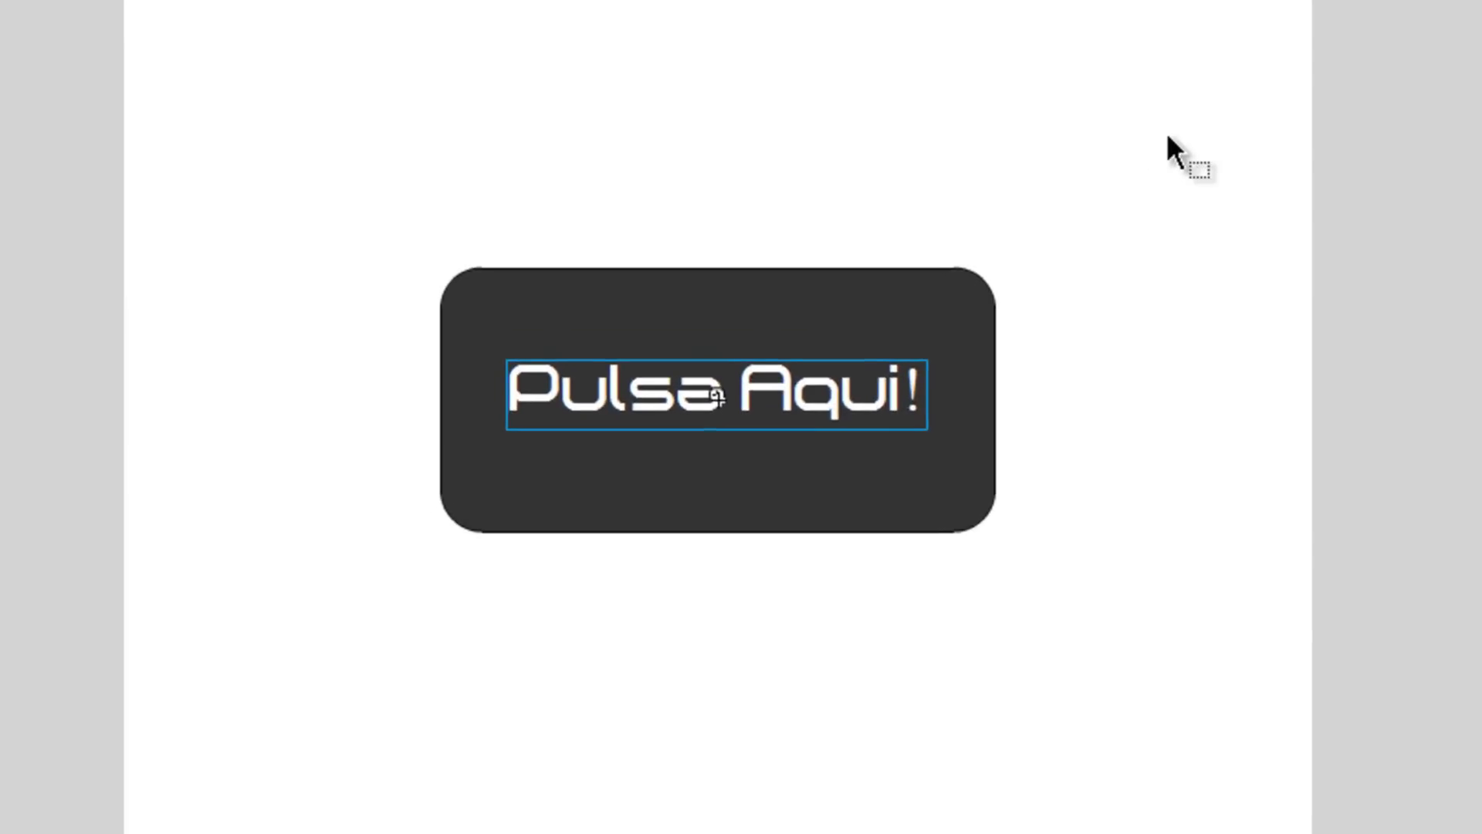
key("Down")
key("Down")
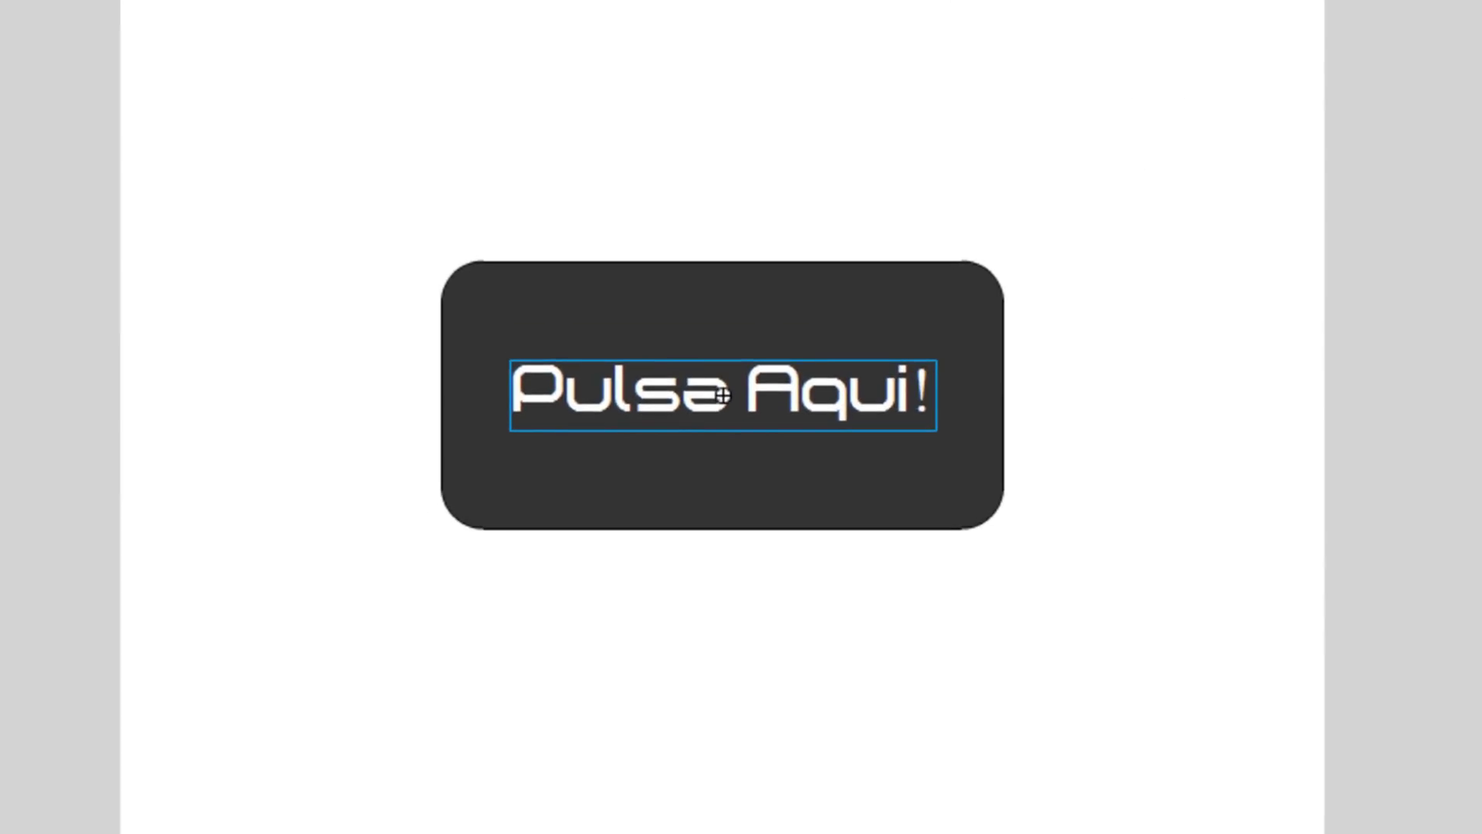
key("Escape")
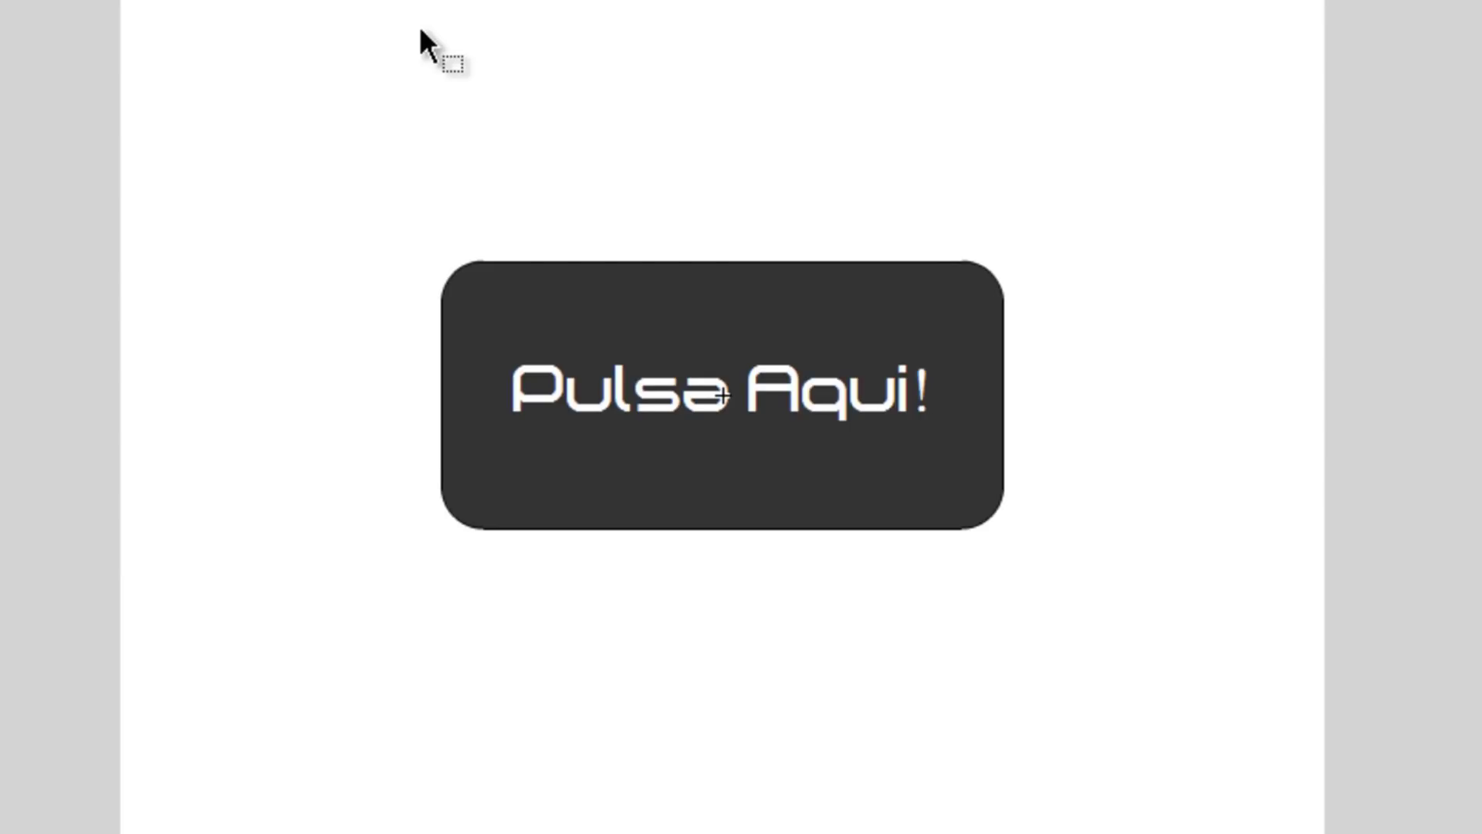
- Insert a keyframe in the Sobre state and add the "No te lo Pierda!" clip from the library onto the rounded rectangle
key("ctrl+a")
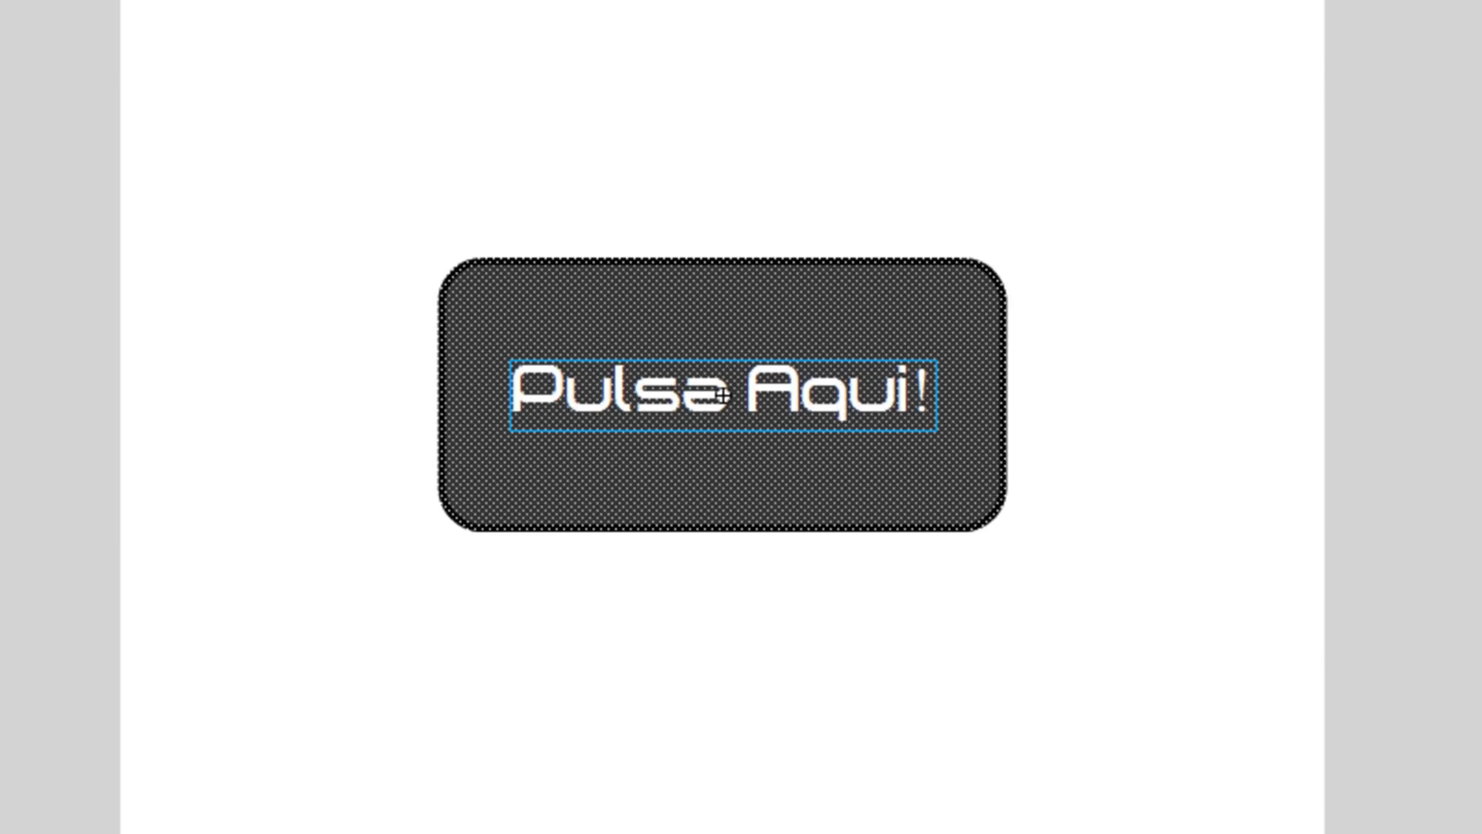
left_click(1267, 296)
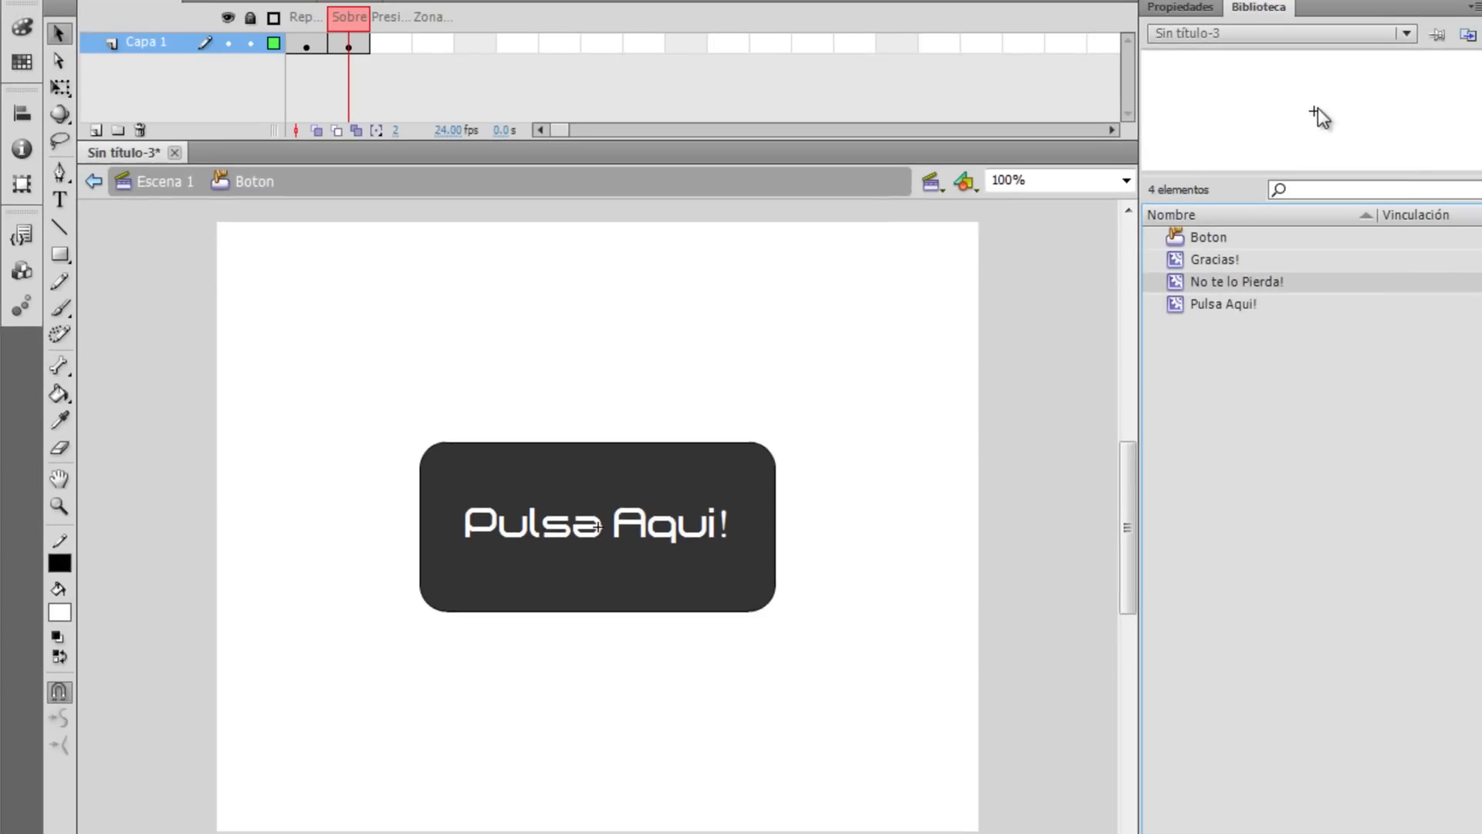
left_click_drag(684, 401, 686, 493)
left_click_drag(575, 590, 575, 590)
- In the Sobre state, move the "Pulsa Aqui!" clip off the rounded rectangle and centre the "No te lo Pierdas!" clip on it
mouse_move(707, 529)
left_mouse_down()
mouse_move(706, 464)
mouse_move(721, 523)
mouse_move(708, 516)
mouse_move(843, 397)
mouse_move(858, 296)
left_mouse_up()
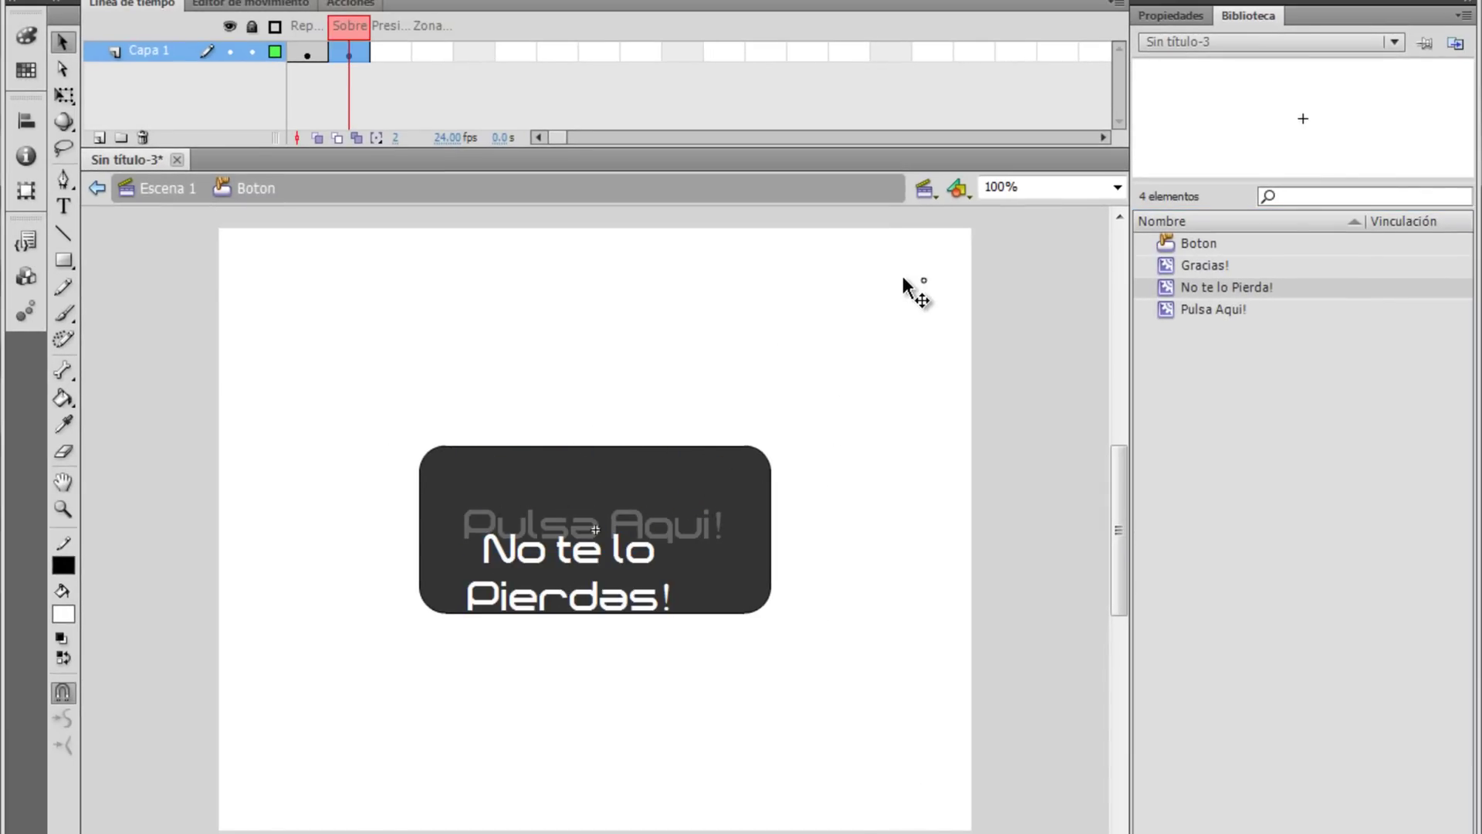
left_click_drag(809, 392, 811, 366)
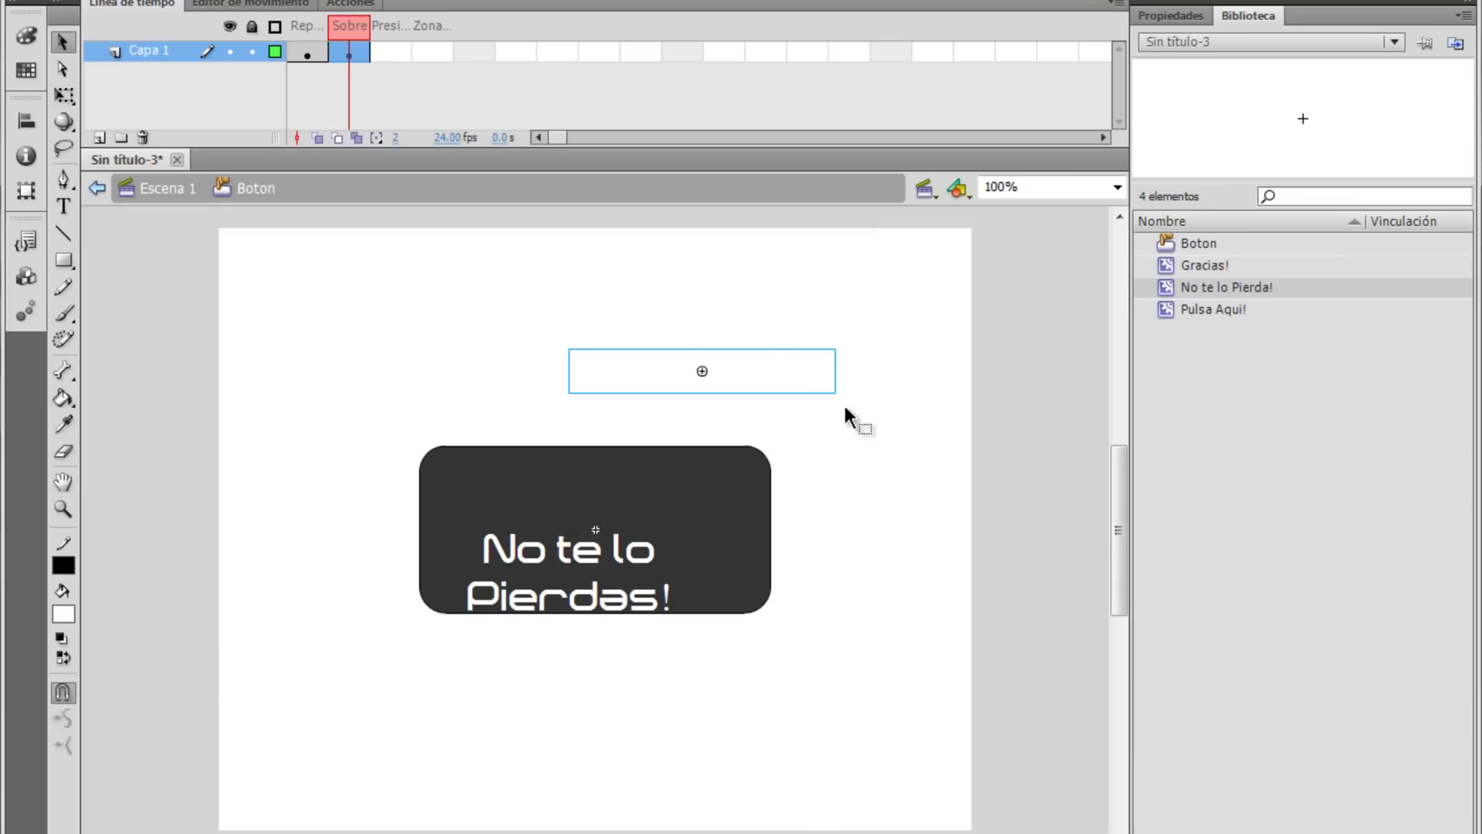
left_click(877, 531)
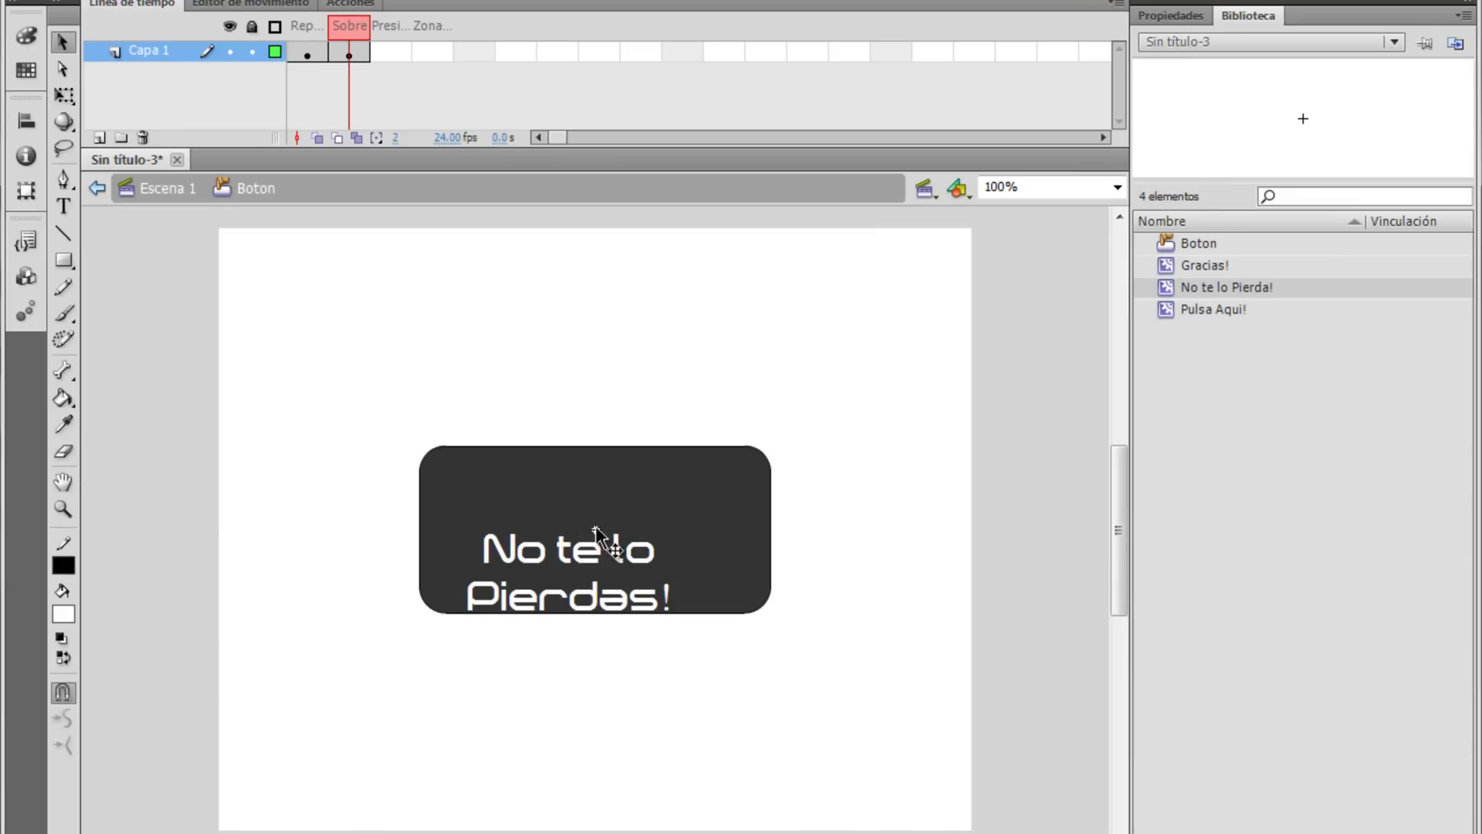
left_click(595, 551)
left_click_drag(595, 550, 625, 504)
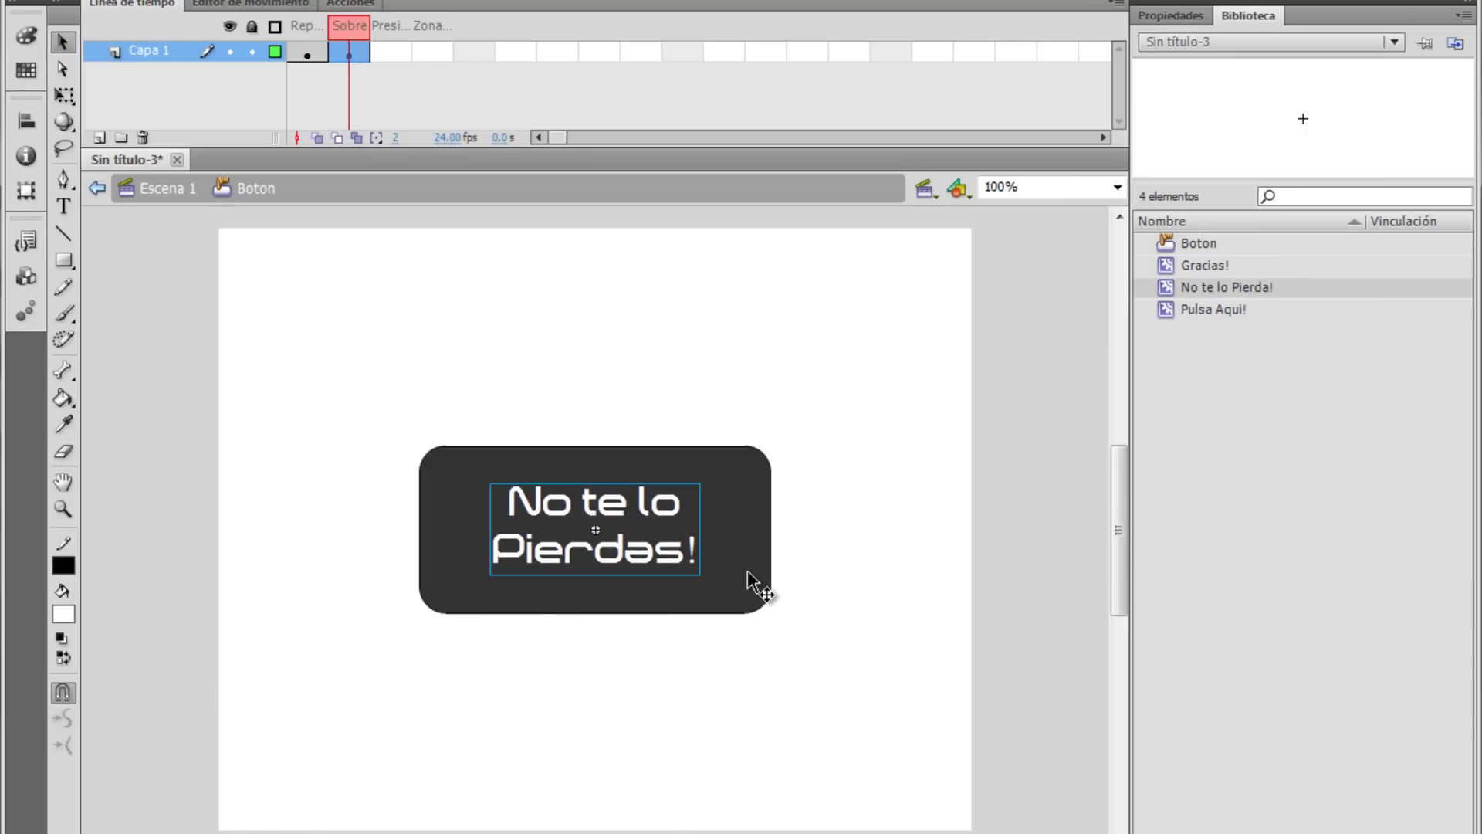
left_click(853, 575)
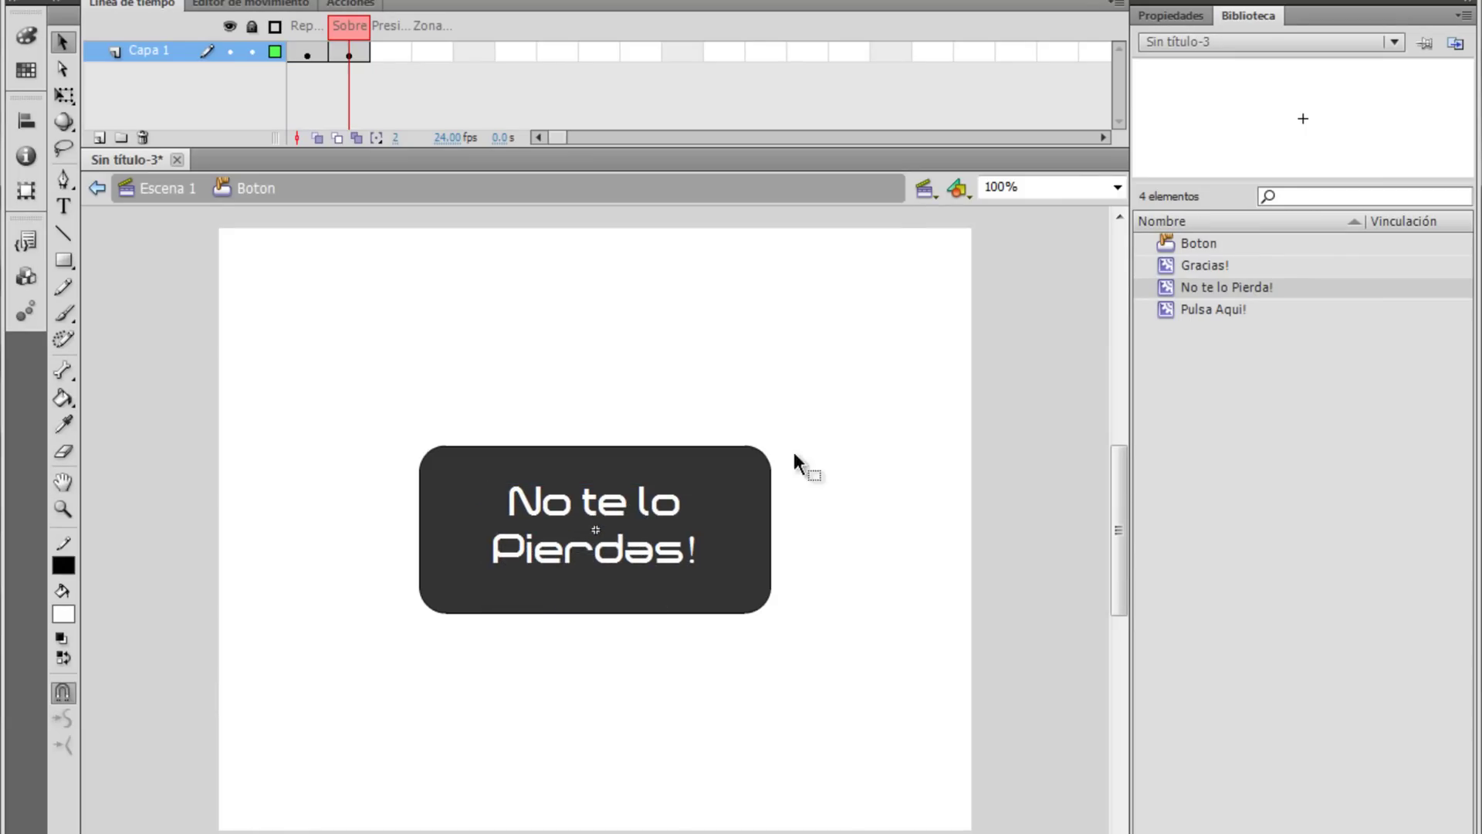
- Insert a keyframe in the button's third state (Presi...) and delete the "No te lo Pierdas!" clip from it
right_click(392, 51)
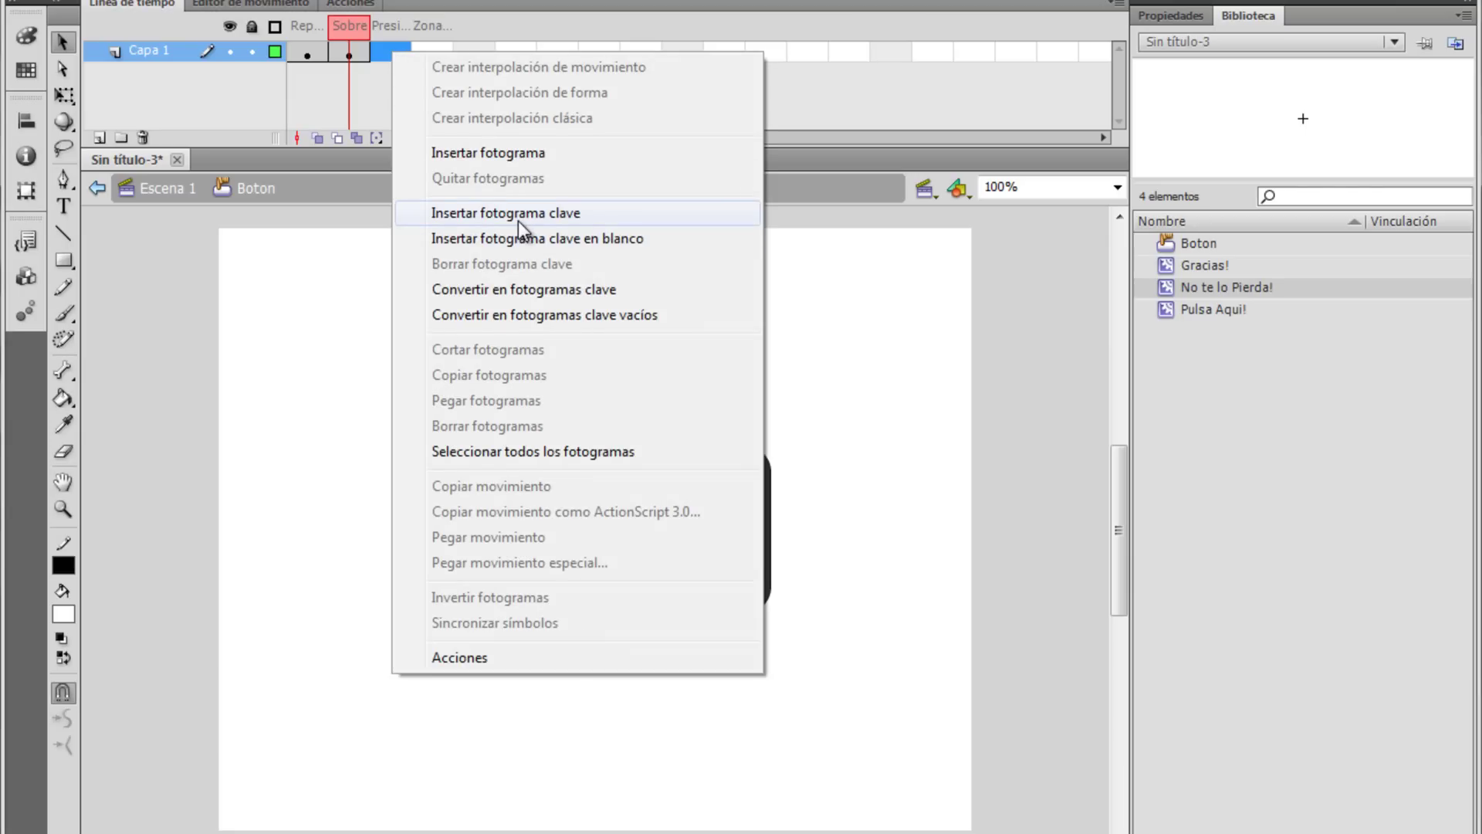
left_click(450, 214)
left_click(862, 446)
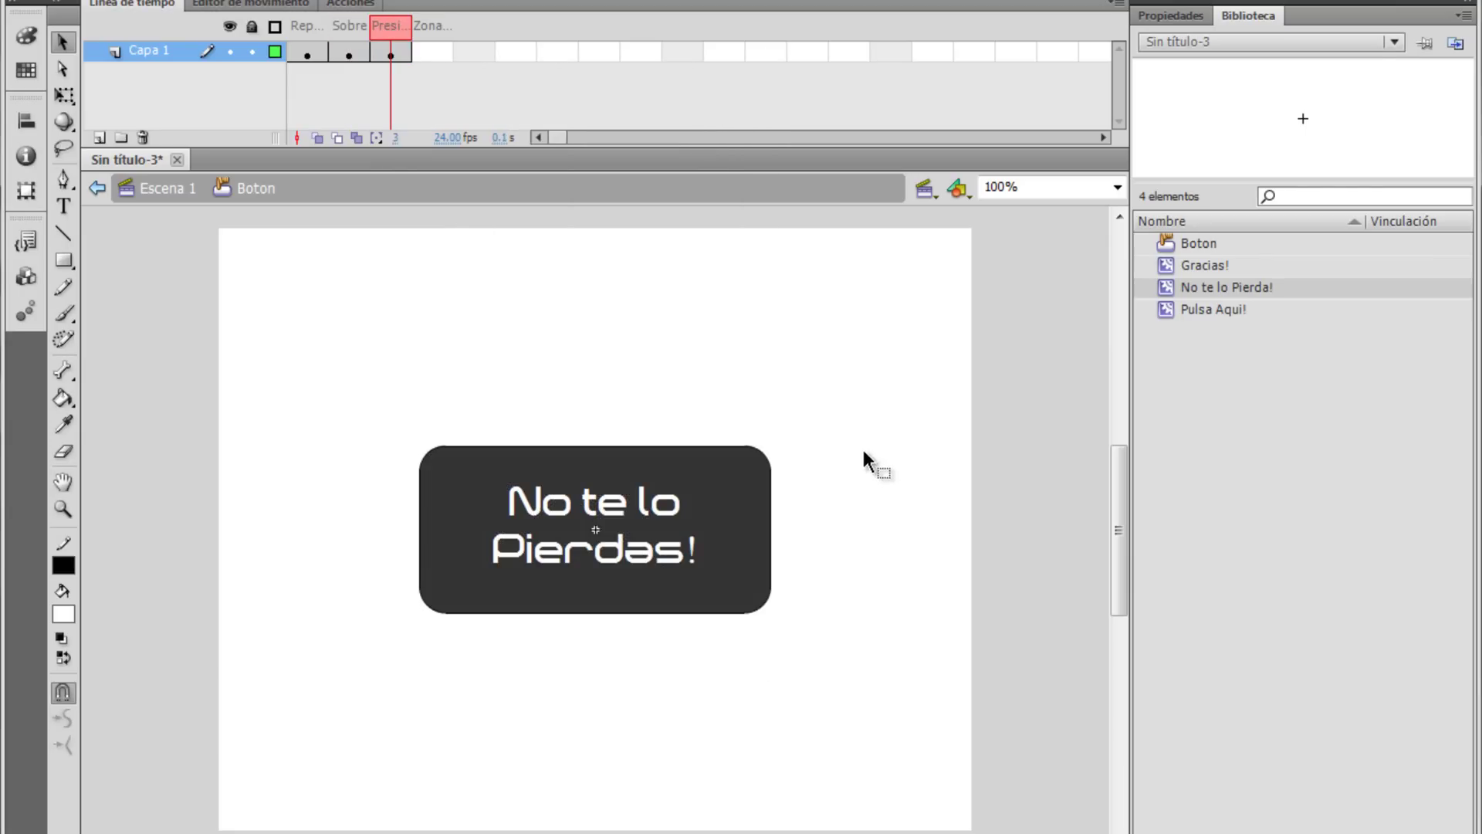
left_click(586, 498)
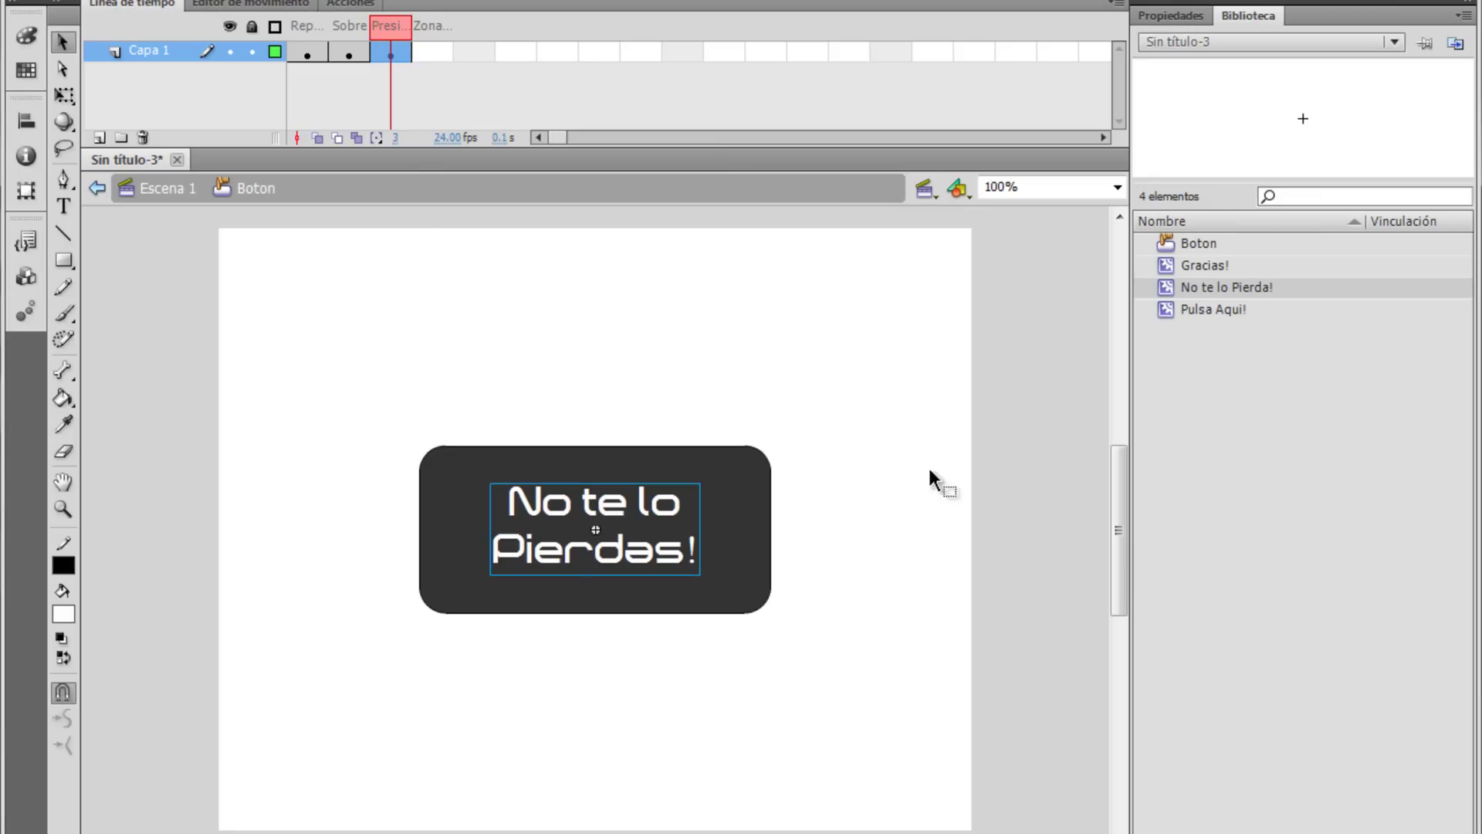
key("Delete")
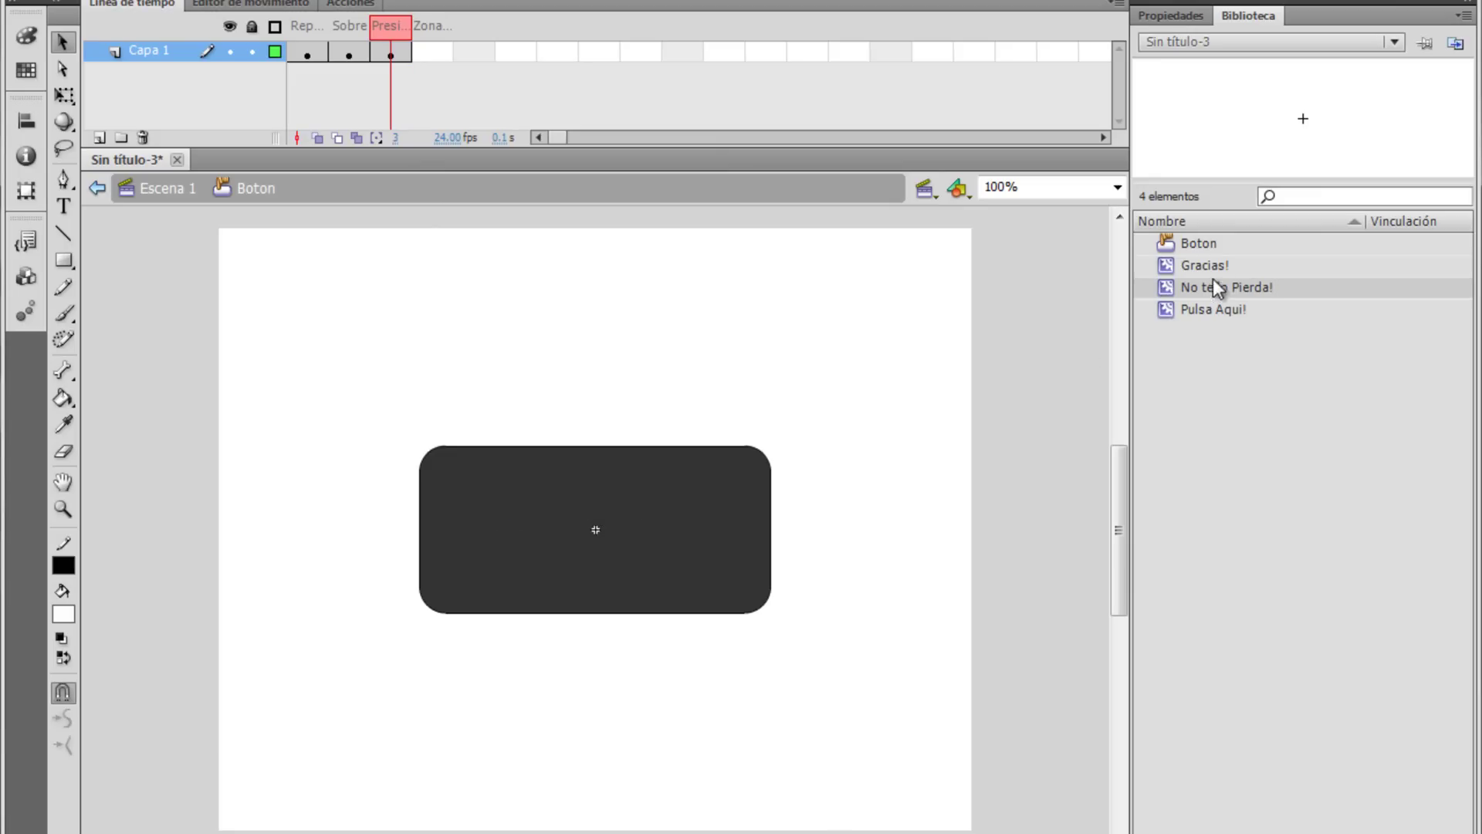
- Centre the "Gracias!" clip from the library on the rounded rectangle in the pressed state, and insert a keyframe in the Zona... state
left_click_drag(1247, 123, 604, 540)
key("Left")
key("Left")
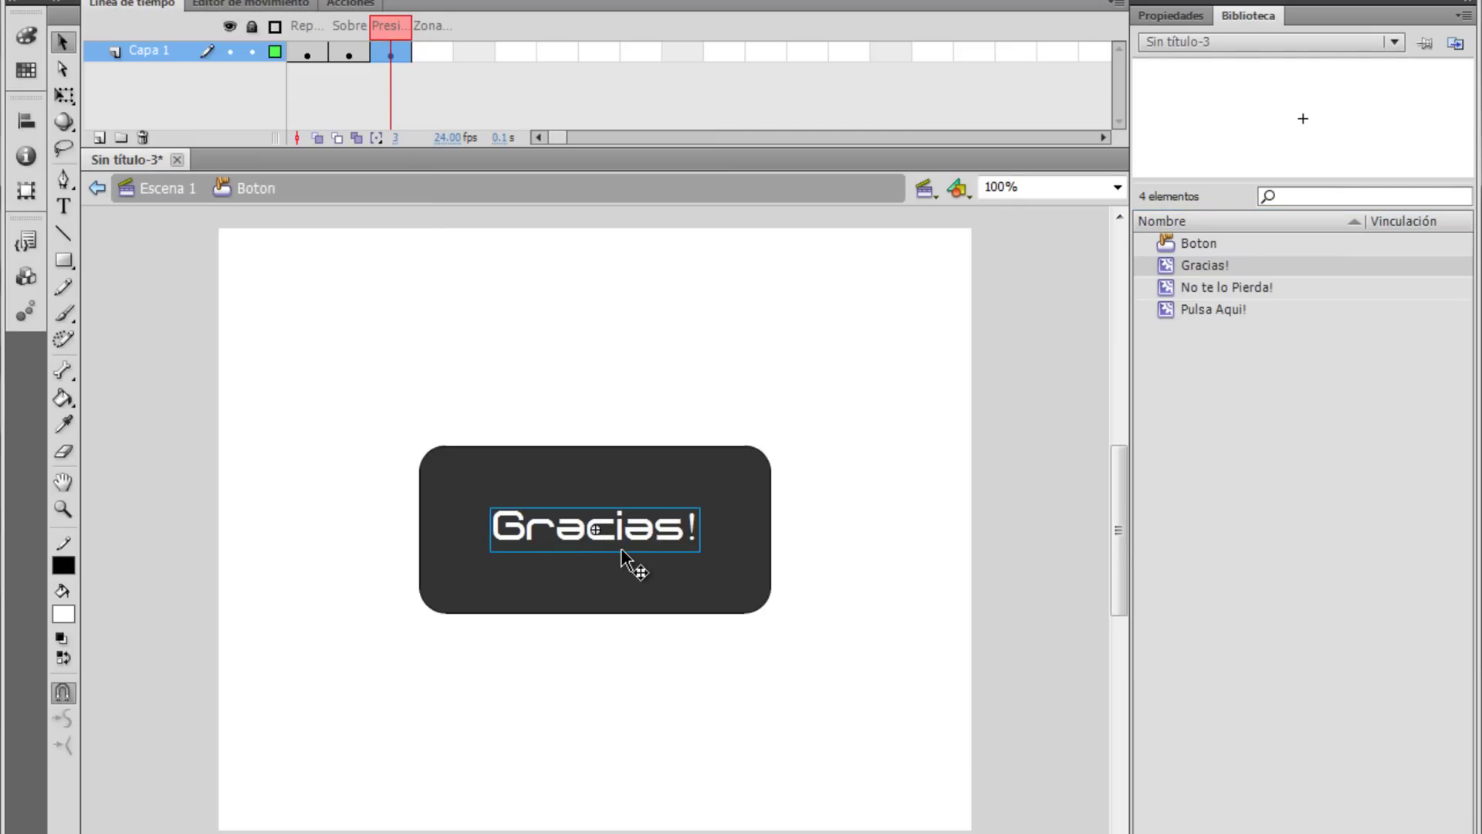
left_click(665, 332)
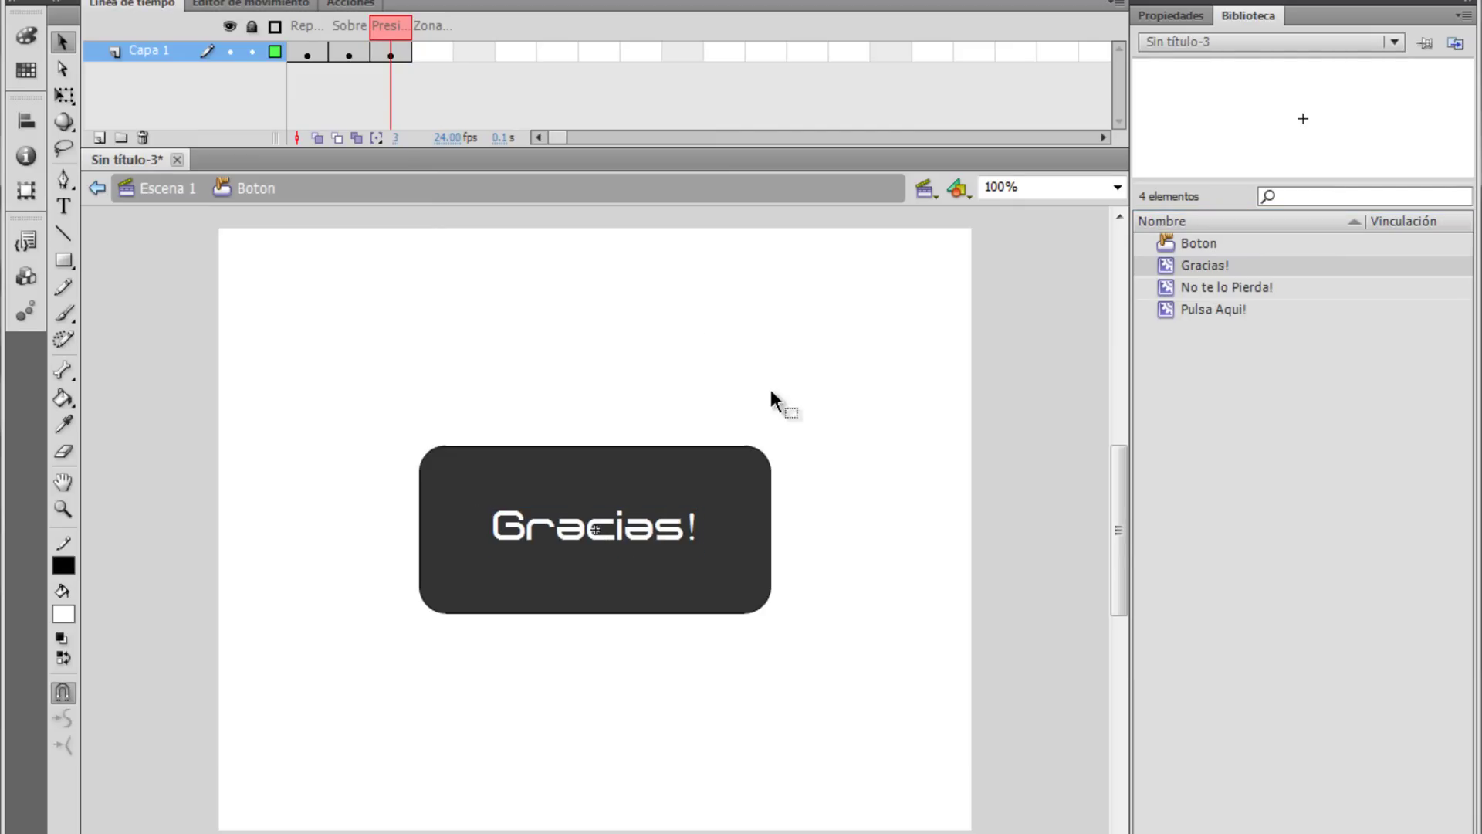
key("F6")
left_click(551, 281)
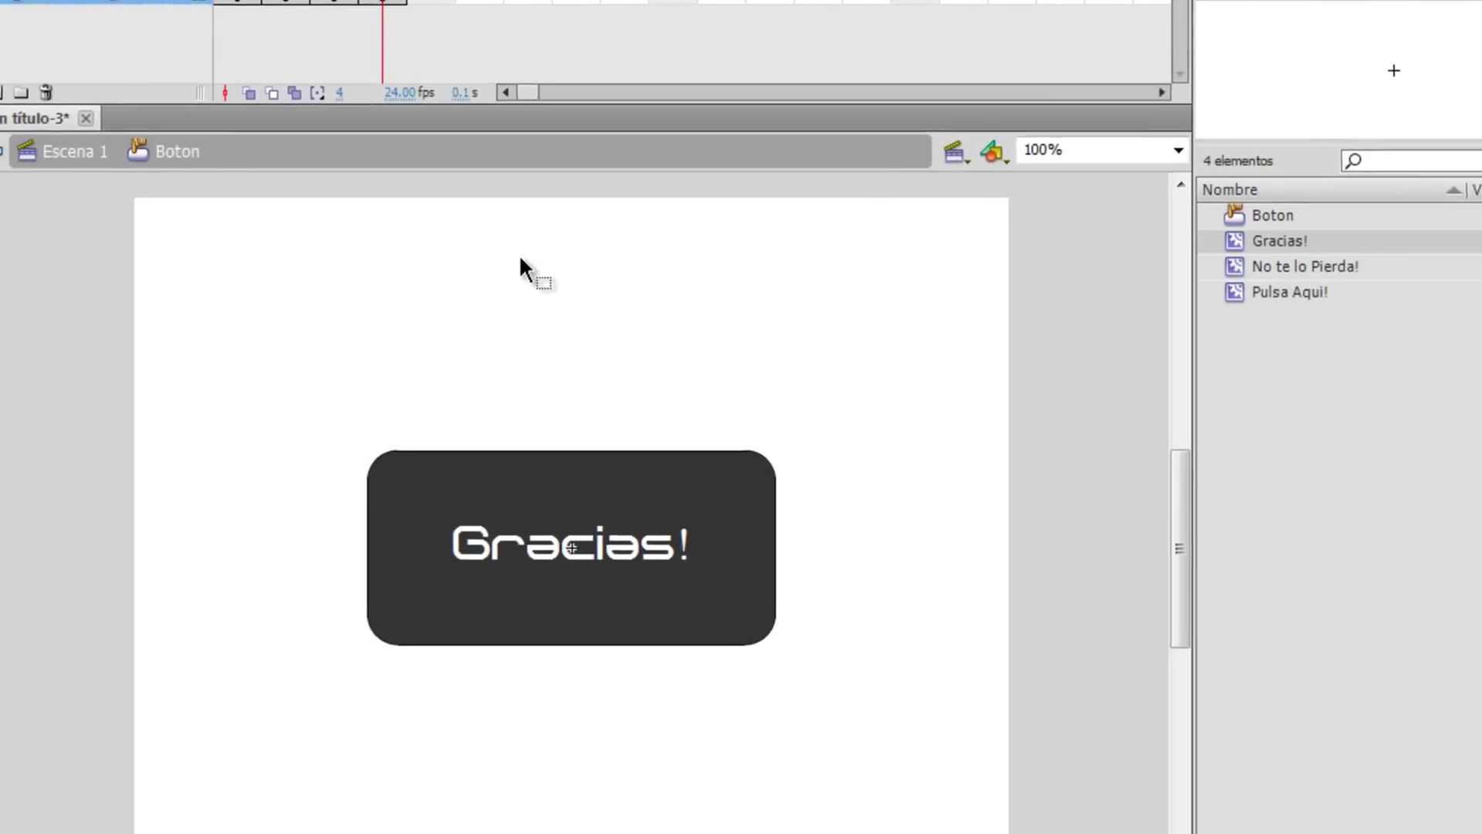
- Test the movie, try the button's over and pressed states in the preview, and close the preview window
key("ctrl+Return")
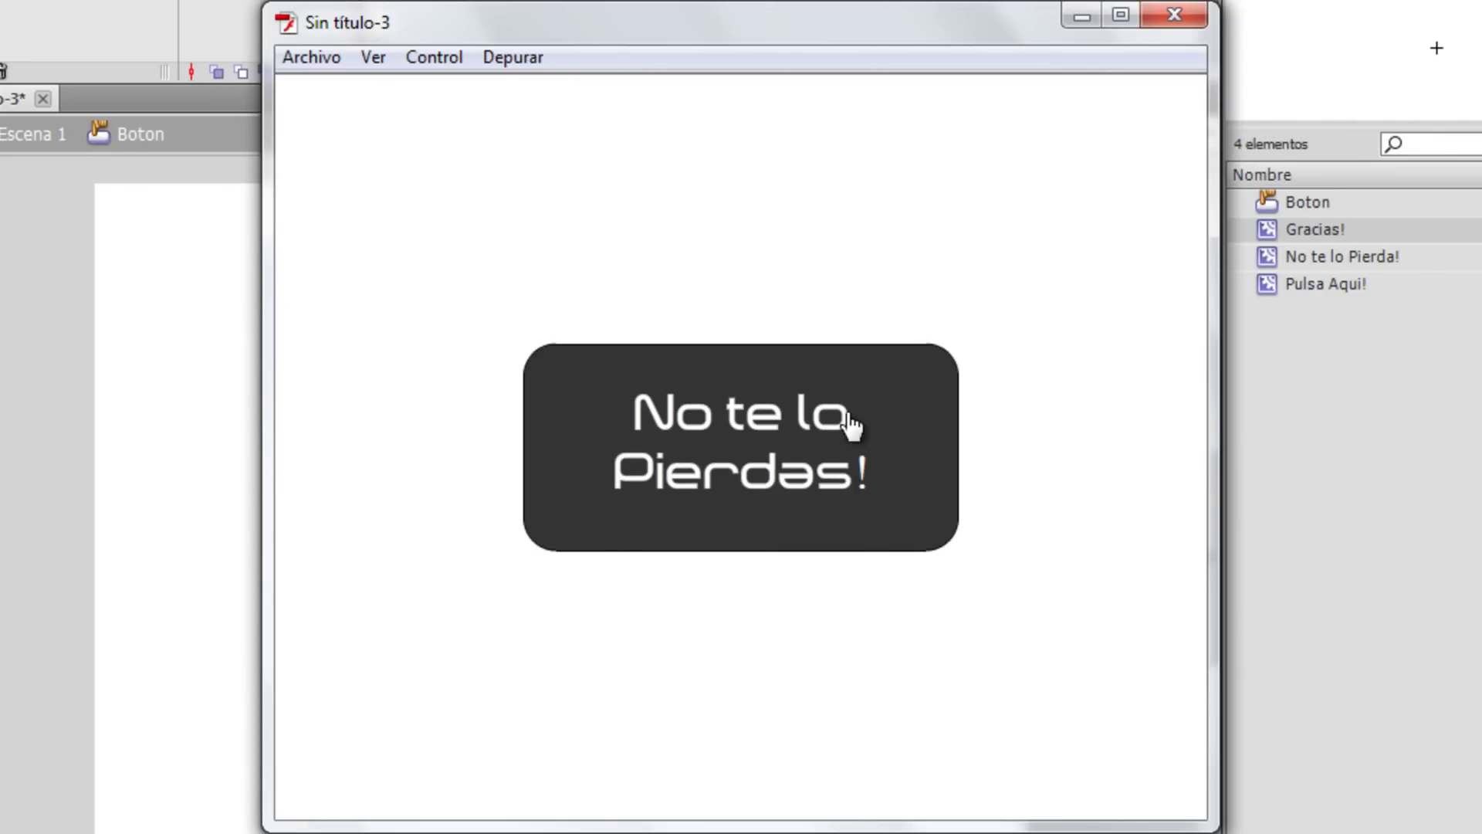
left_click(919, 457)
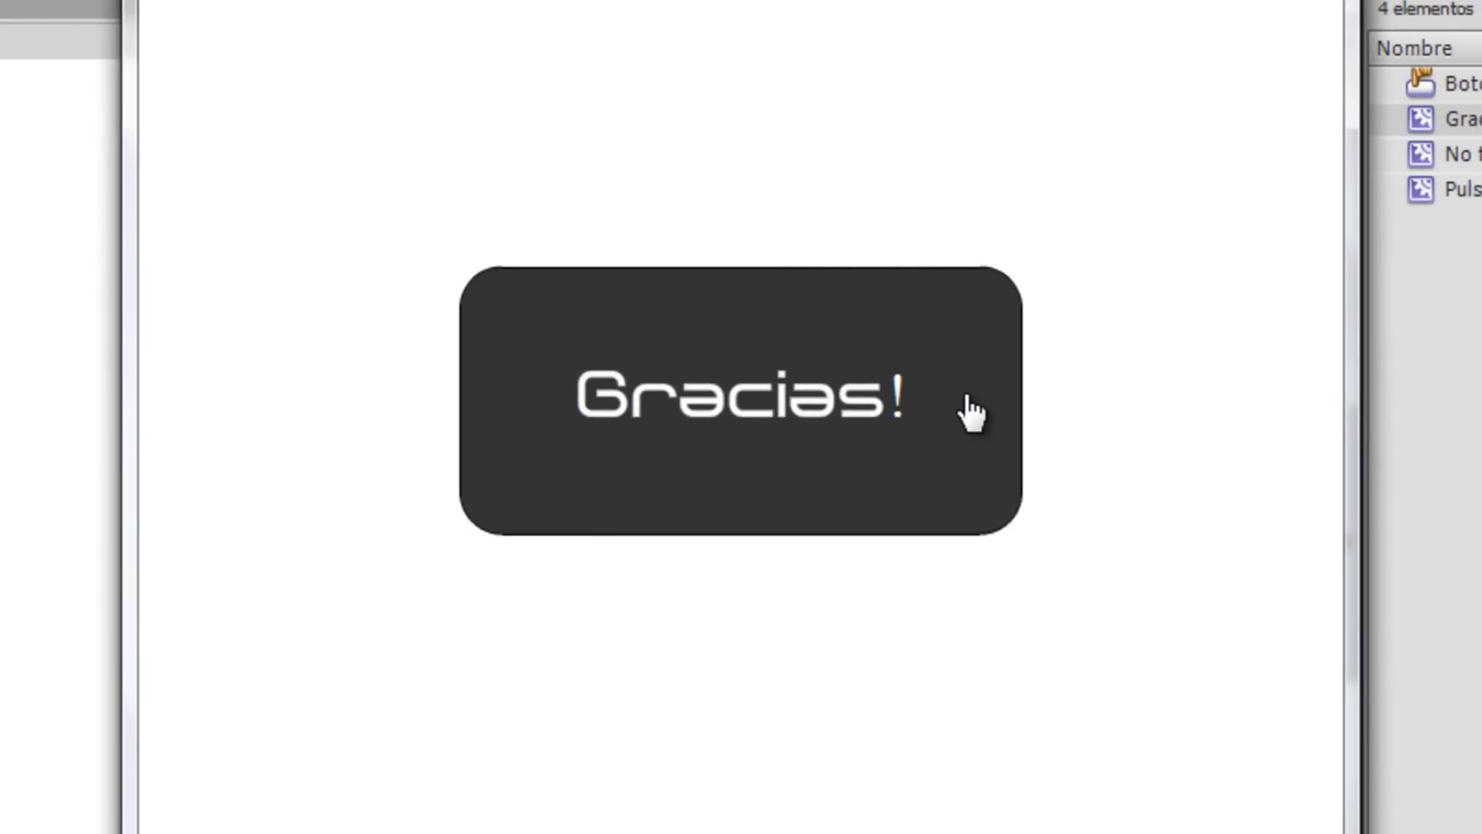
left_click_drag(974, 413, 748, 486)
left_click_drag(896, 486, 1098, 149)
left_click(1230, 13)
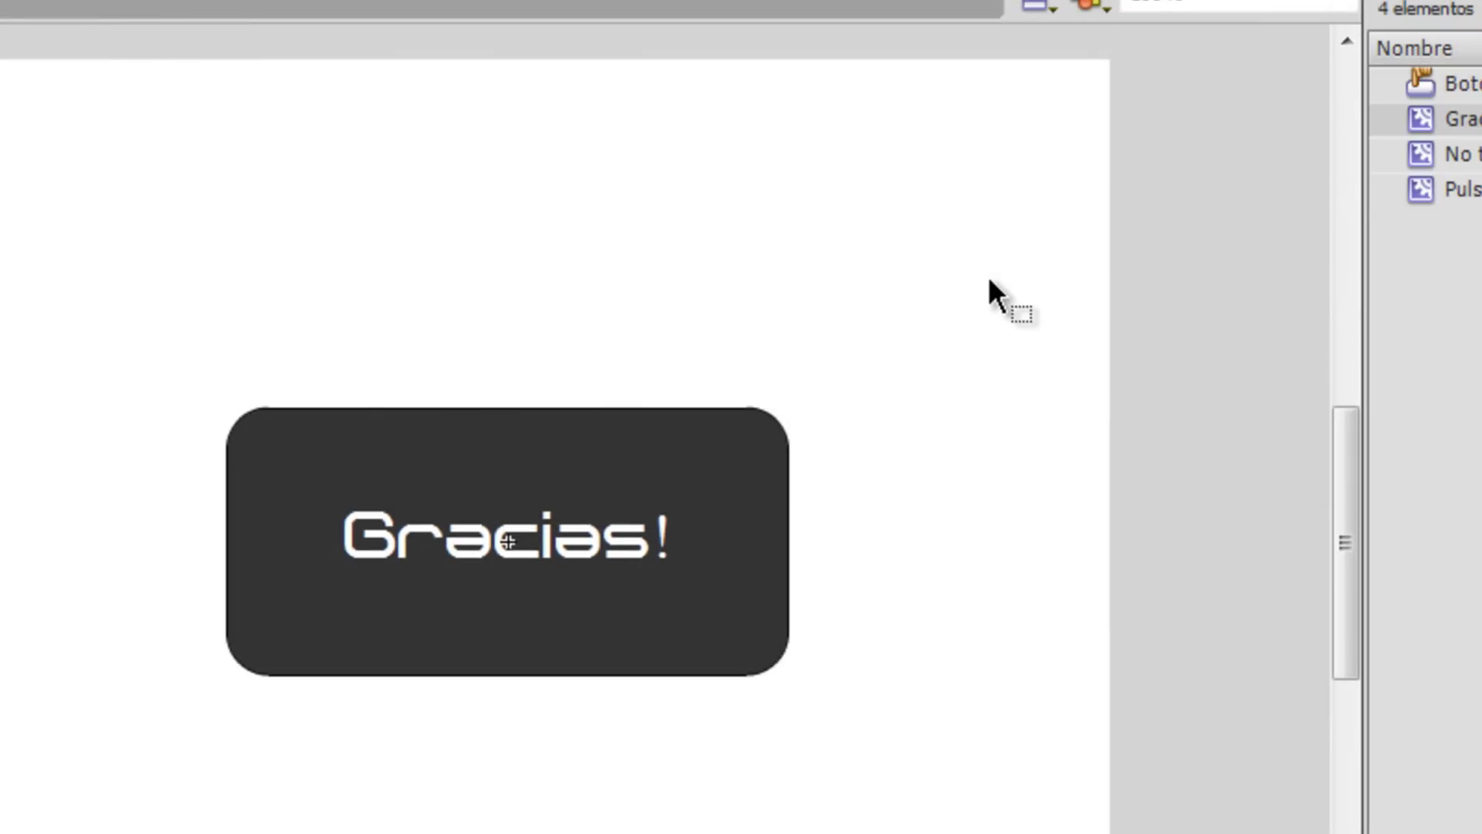